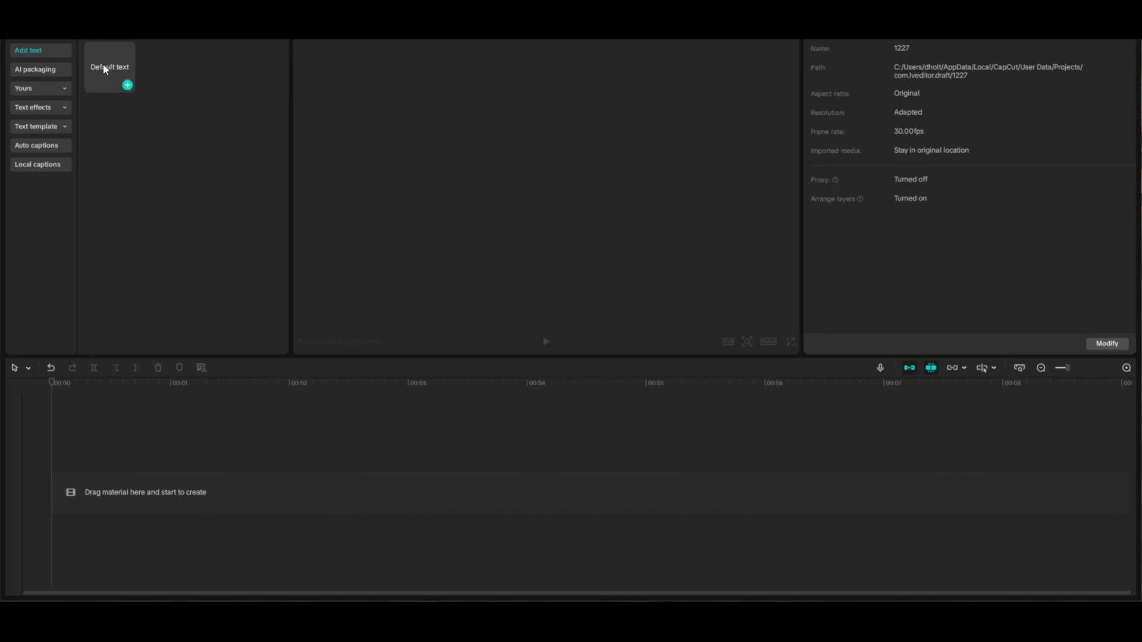
# Add a Default text clip from the Text panel to the empty CapCut timeline
pyautogui.click(128, 85)
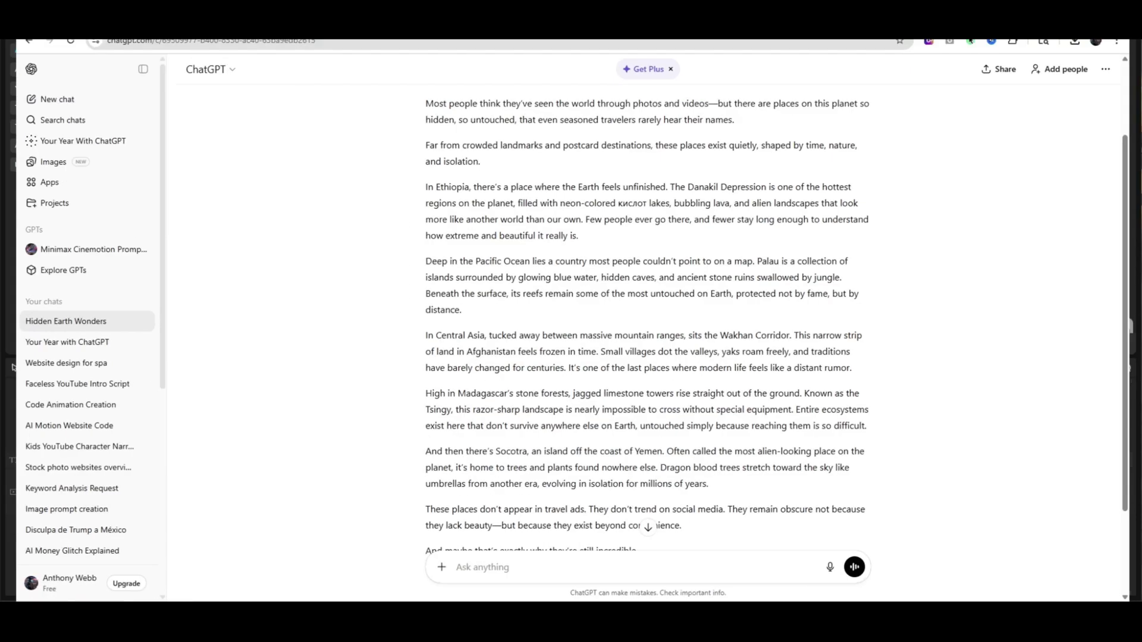
# Select and copy ChatGPT's entire narration script about hidden places on Earth
pyautogui.scroll(3, 508, 253)
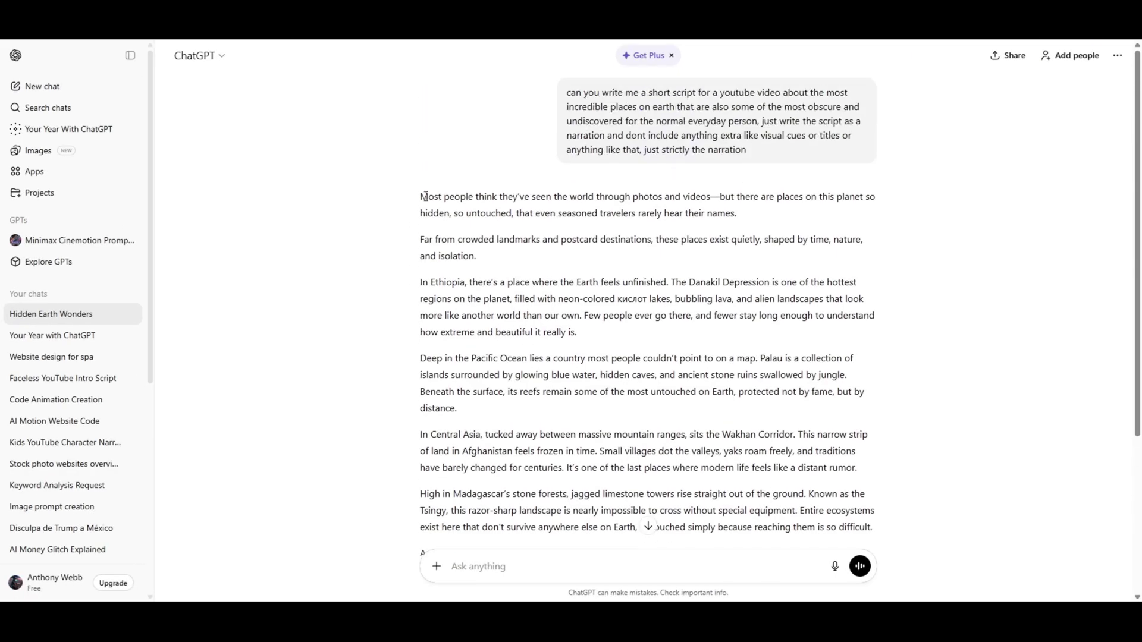
pyautogui.moveTo(420, 197); pyautogui.dragTo(631, 498)
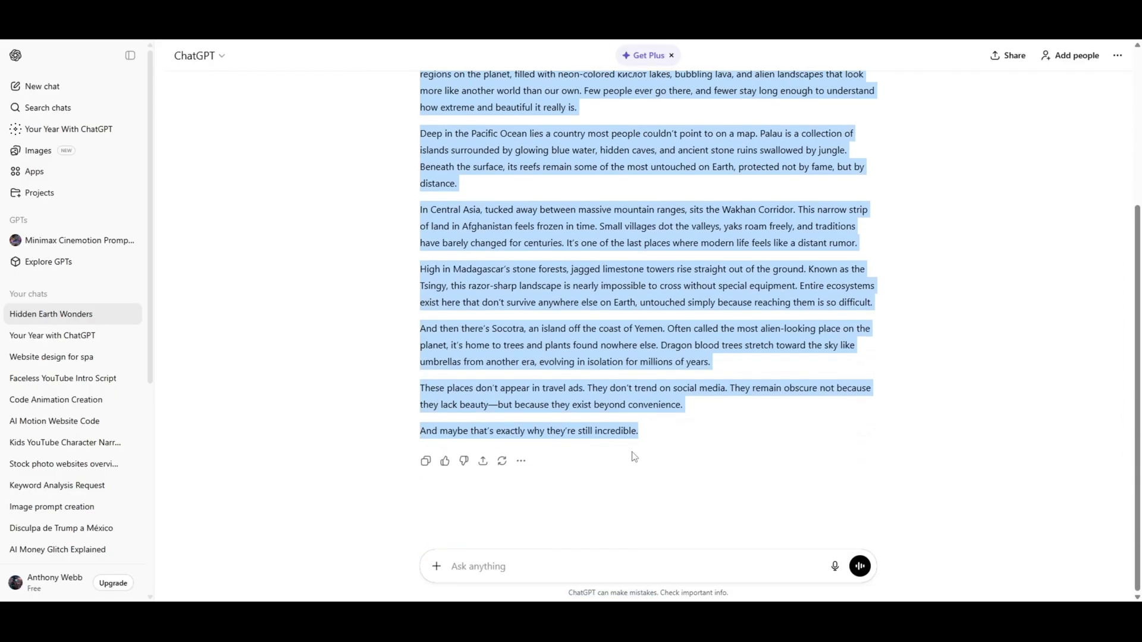
pyautogui.rightClick(557, 405)
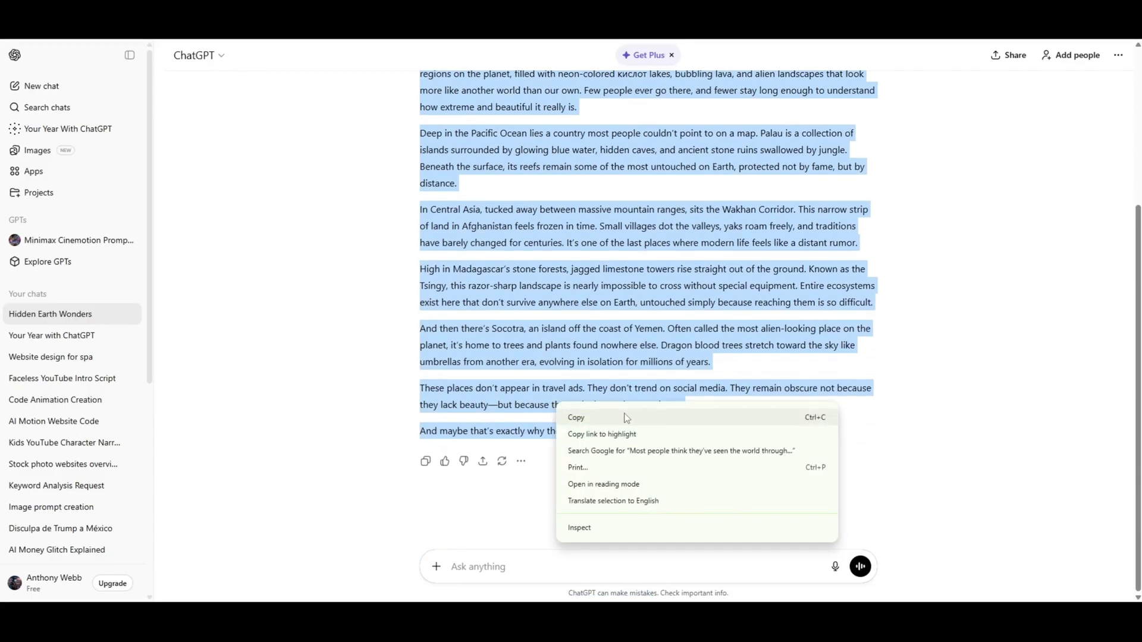
pyautogui.click(593, 419)
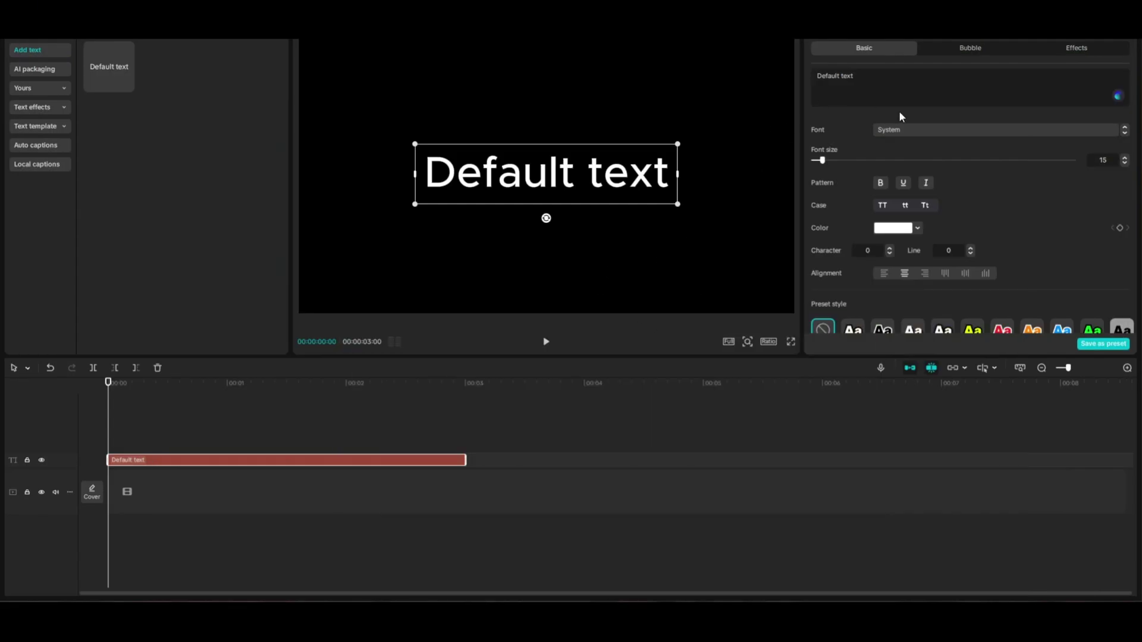
# Replace the Default text placeholder with the pasted ChatGPT narration script
pyautogui.moveTo(853, 78); pyautogui.dragTo(817, 76)
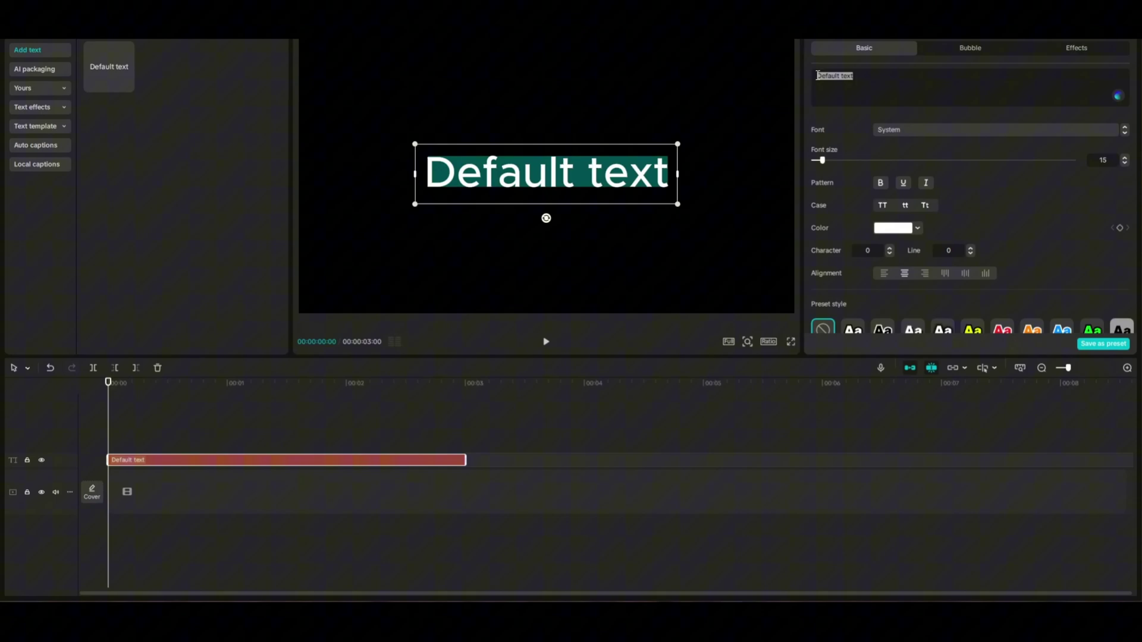
pyautogui.rightClick(824, 76)
pyautogui.click(863, 138)
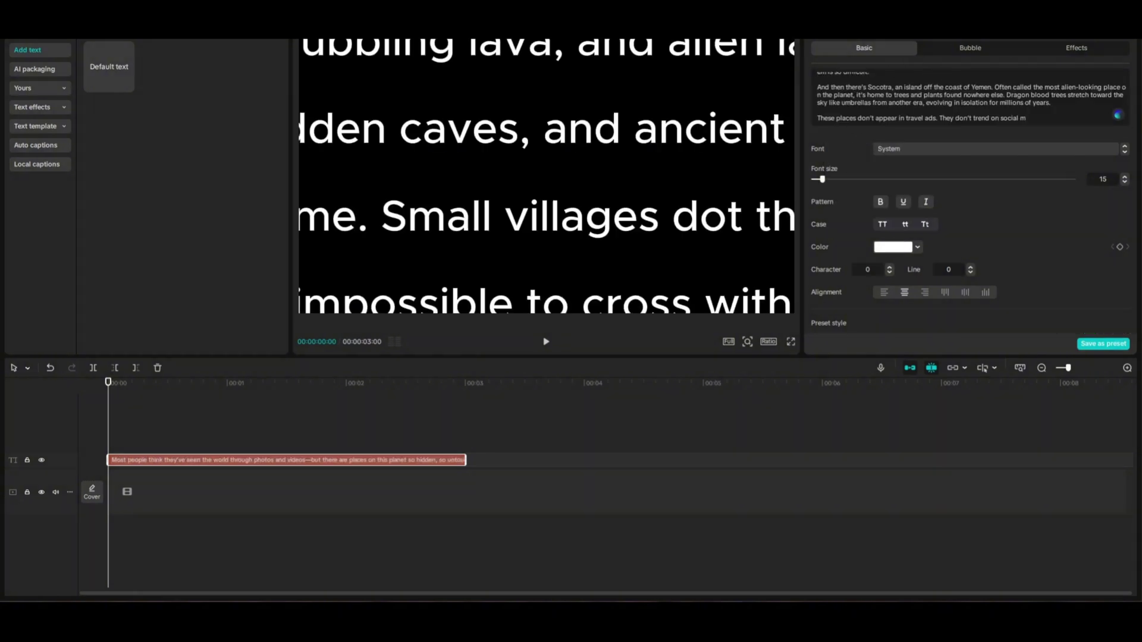
# Try the British Male text-to-speech voice, which rejects over 500 characters, then return to Basic
pyautogui.click(939, 26)
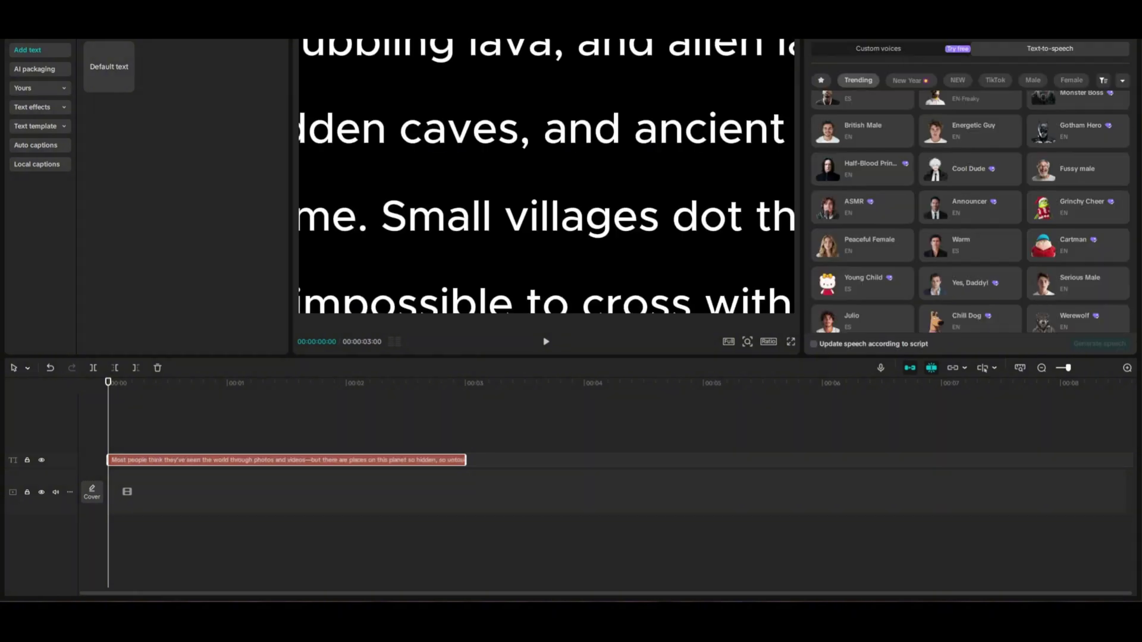
pyautogui.click(867, 126)
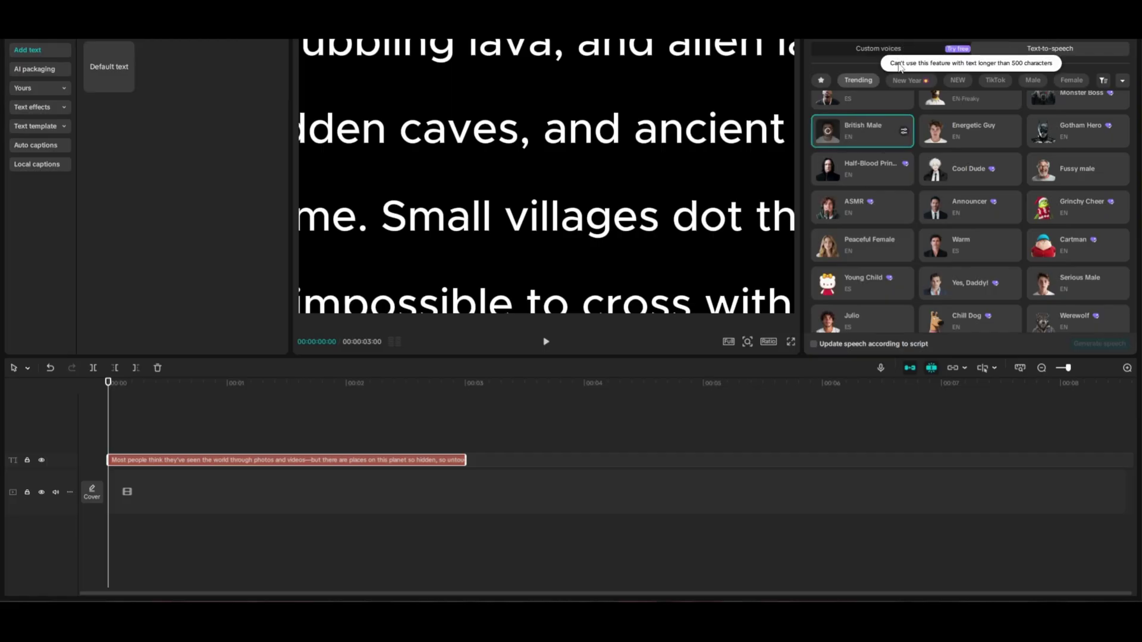
pyautogui.click(861, 123)
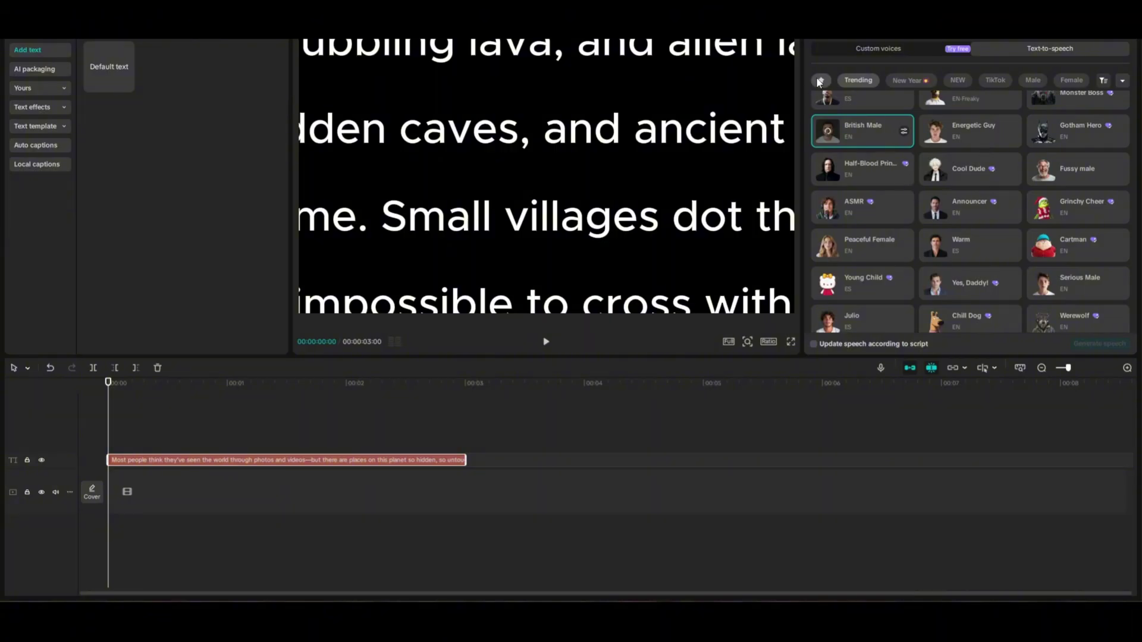
pyautogui.click(851, 47)
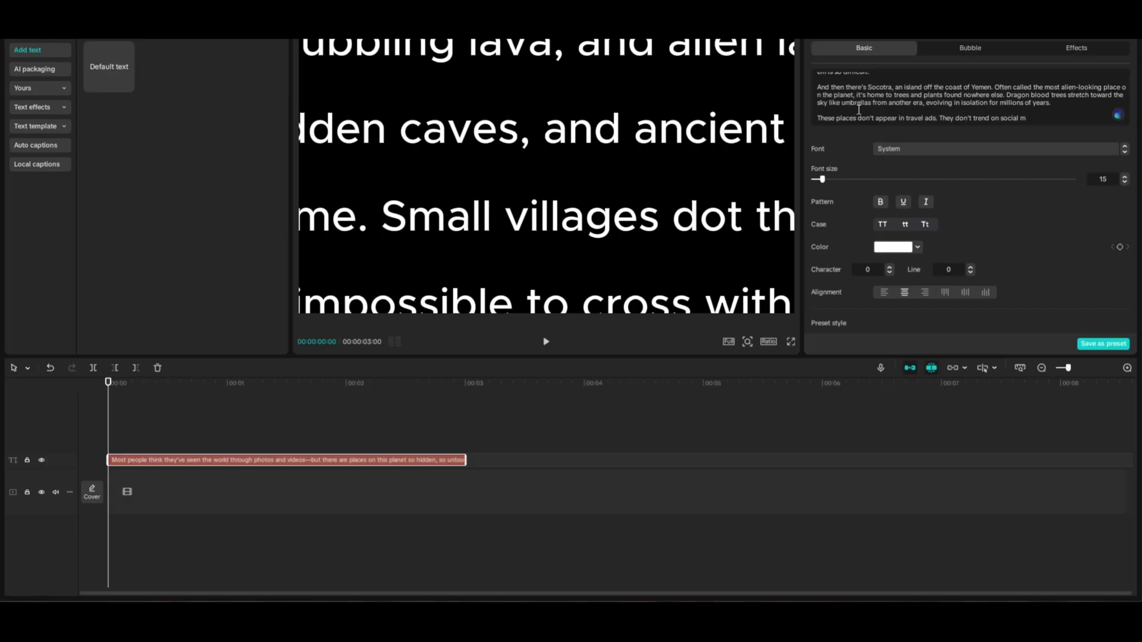
# Delete the later paragraphs so only the script's first two paragraphs remain
pyautogui.moveTo(1043, 119); pyautogui.dragTo(843, 103)
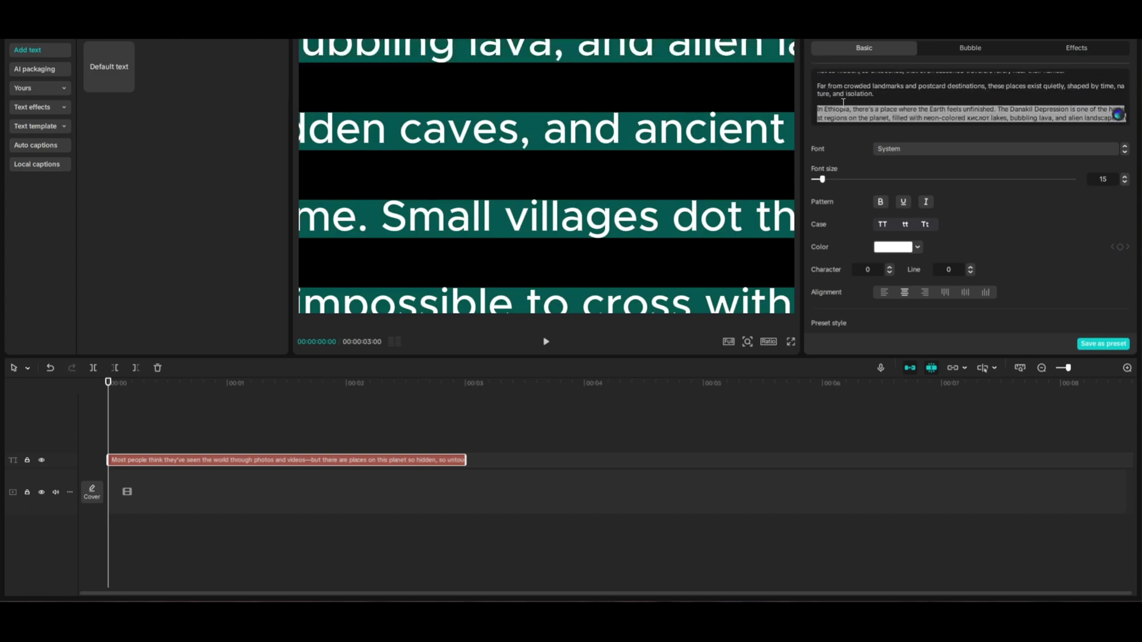
pyautogui.press('BackSpace')
pyautogui.scroll(1, 844, 101)
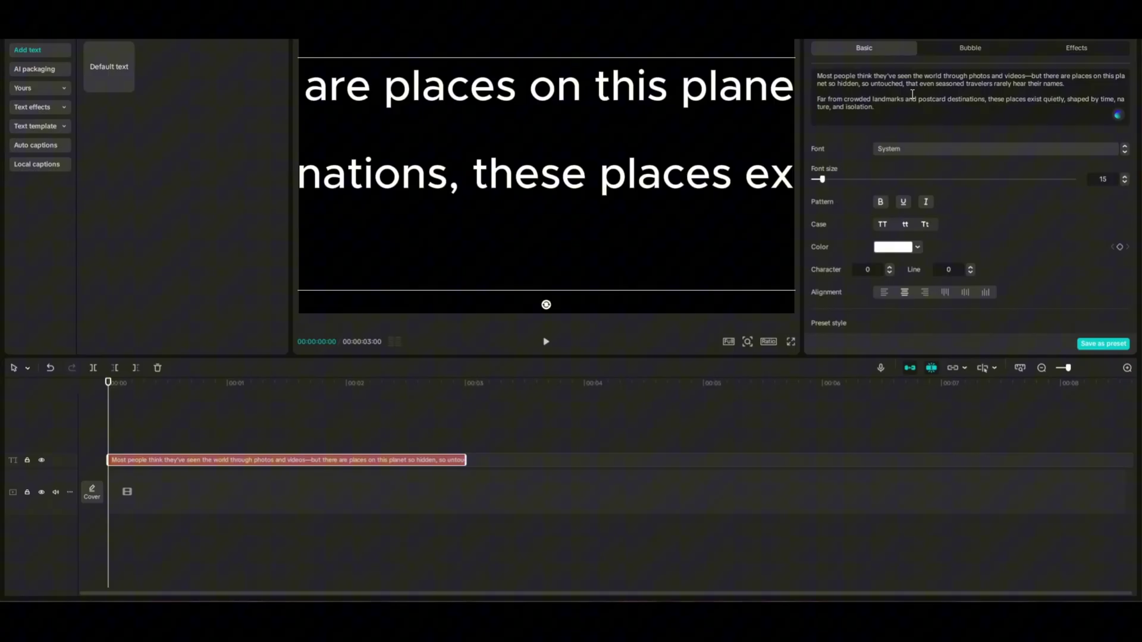
# Apply the British Male voice, then add a second Default text clip at 00:03
pyautogui.click(983, 368)
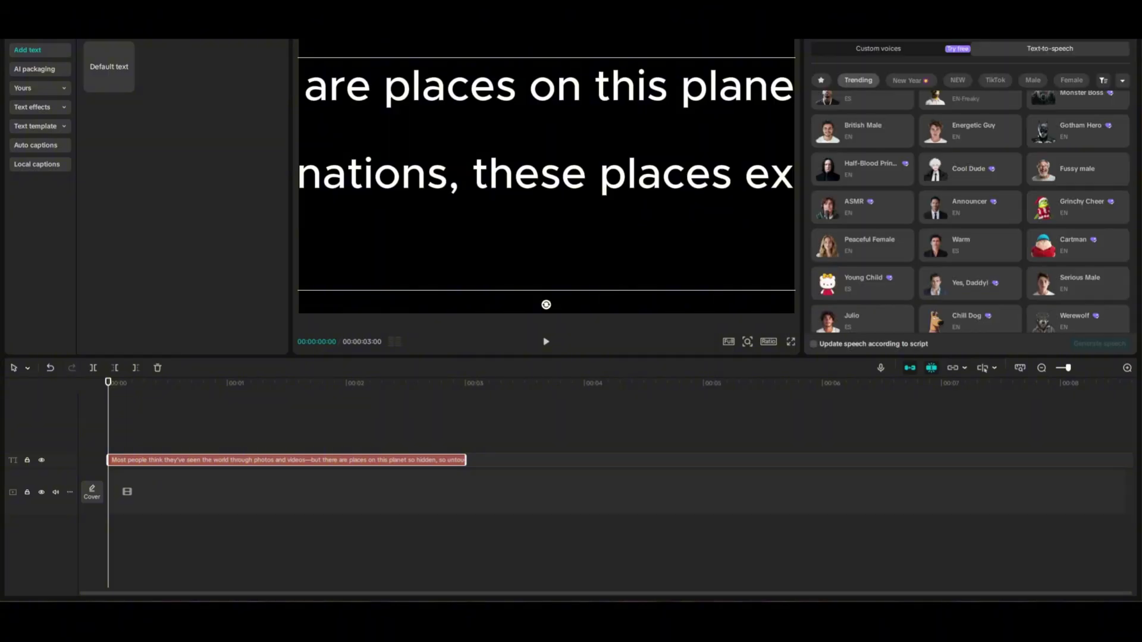
pyautogui.click(852, 124)
pyautogui.moveTo(910, 177)
pyautogui.moveTo(910, 215)
pyautogui.click(841, 27)
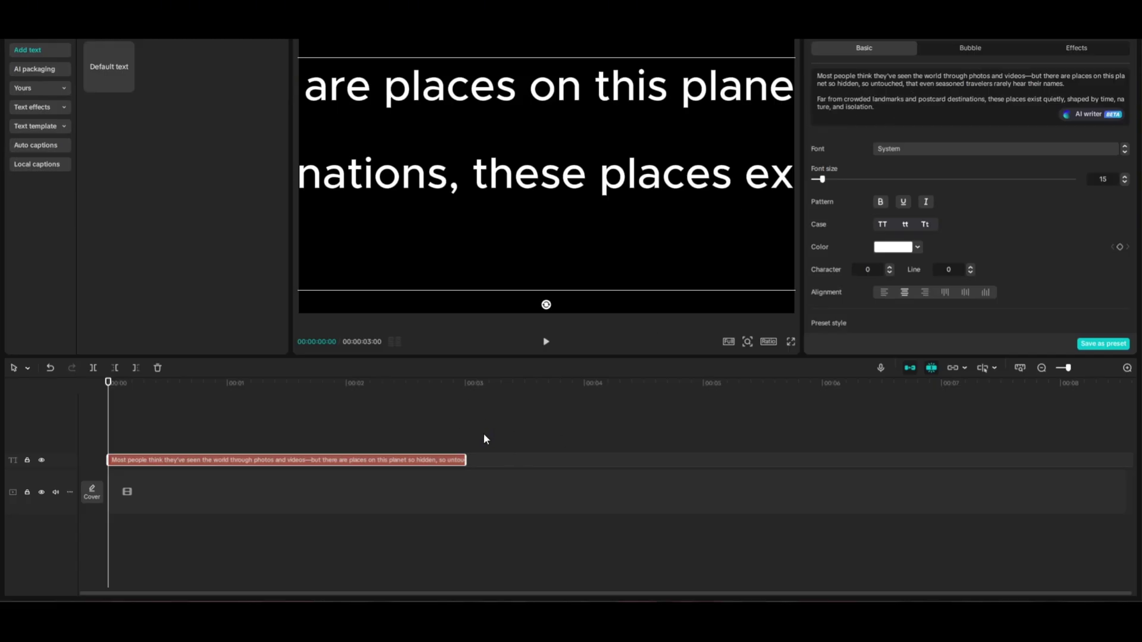
pyautogui.click(466, 437)
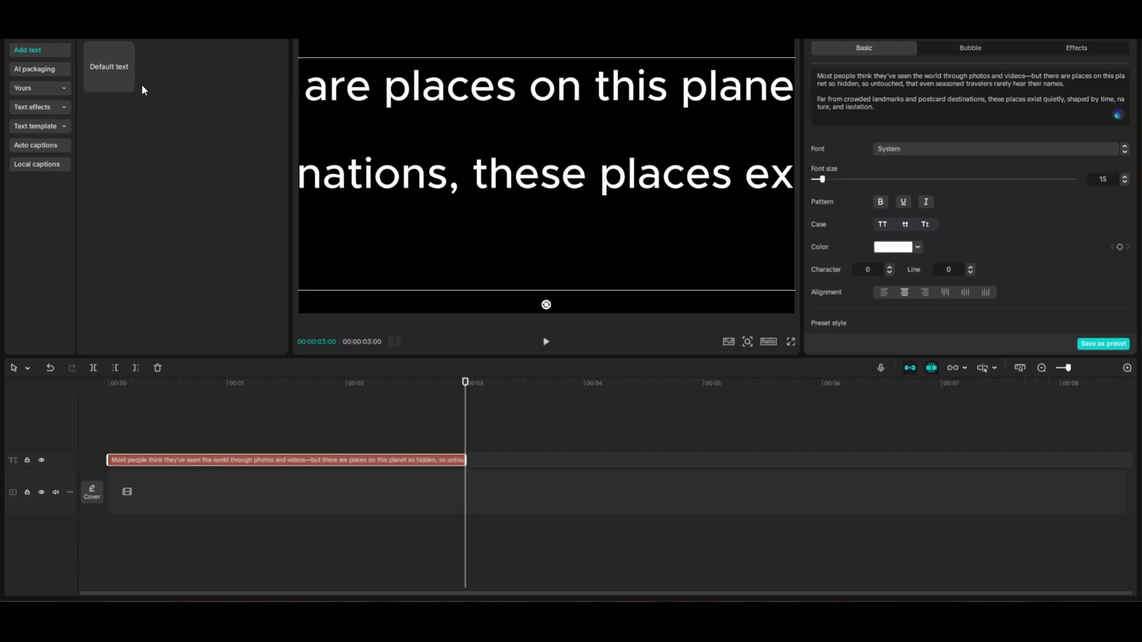
pyautogui.click(126, 84)
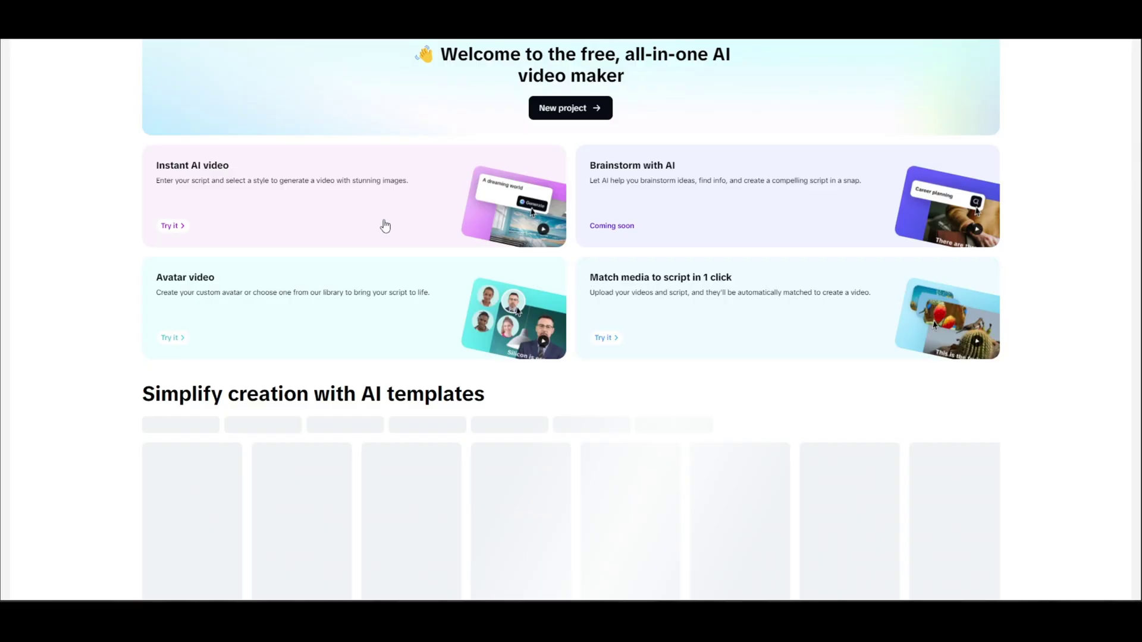
# Launch Instant AI video from the CapCut web home and choose its Enter script option
pyautogui.click(224, 179)
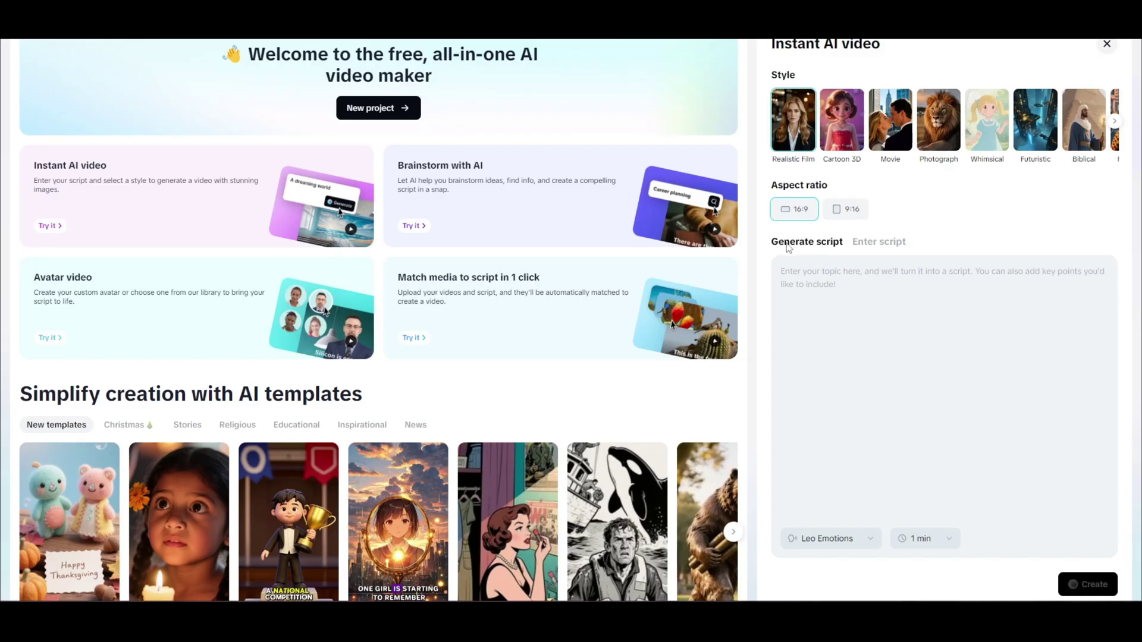
pyautogui.click(871, 246)
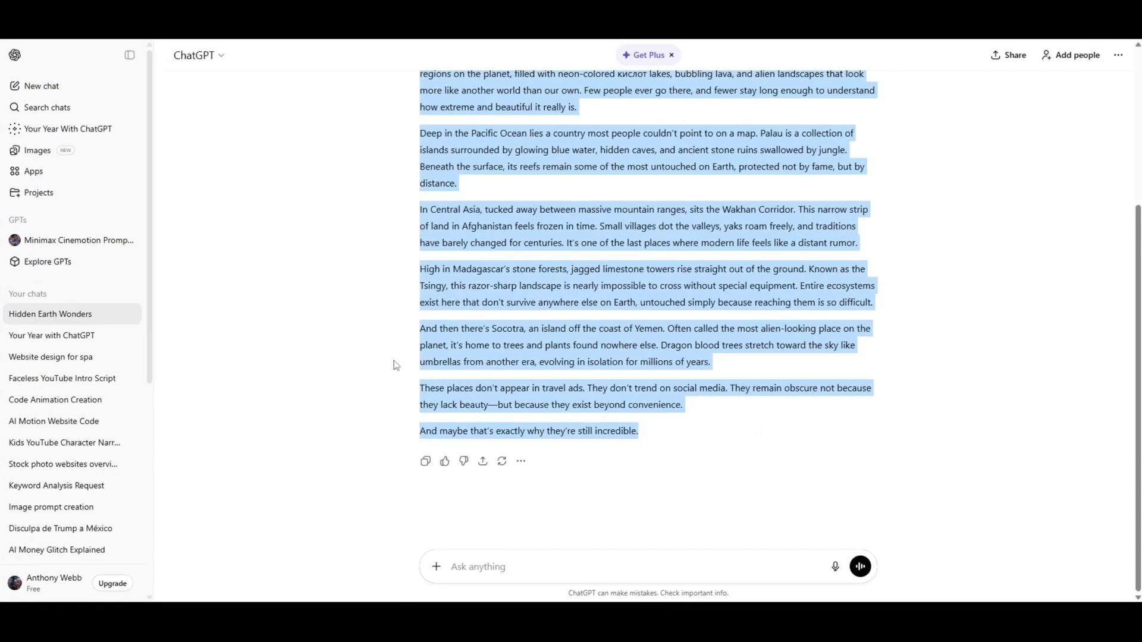
# Copy the whole ChatGPT reply again, from "Most people think" through "still incredible."
pyautogui.click(385, 352)
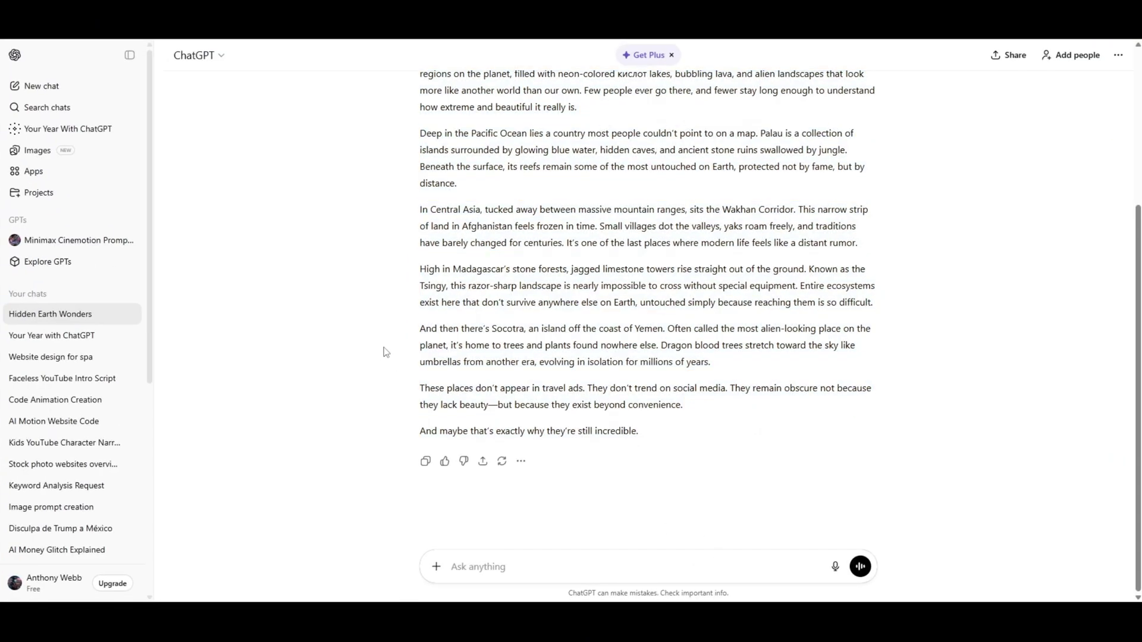
pyautogui.scroll(4, 385, 352)
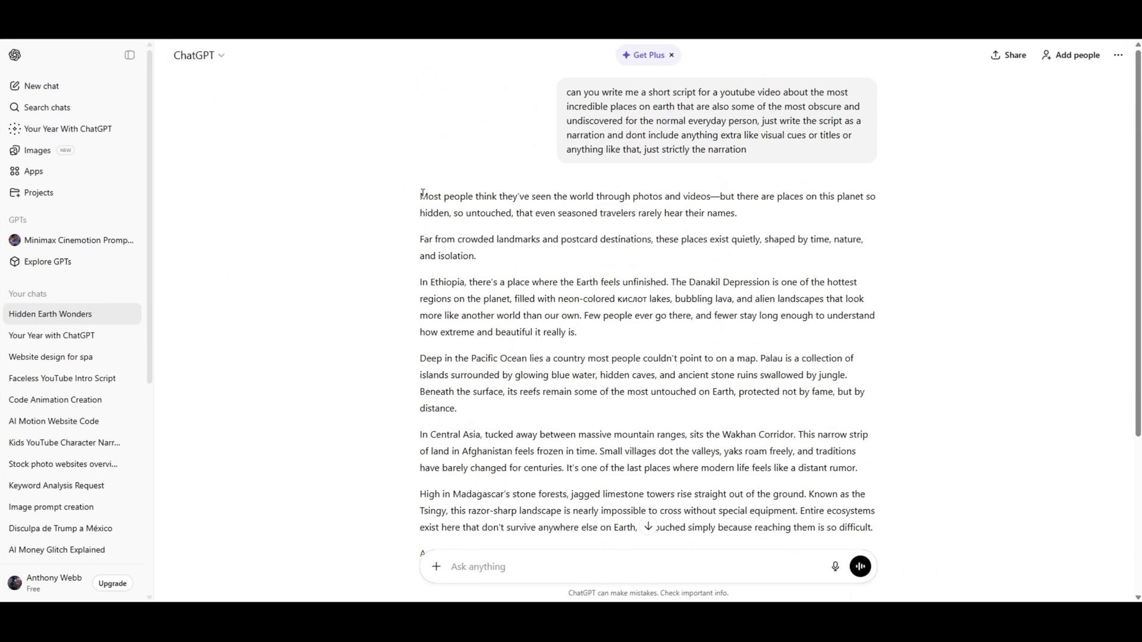
pyautogui.moveTo(423, 194); pyautogui.dragTo(650, 451)
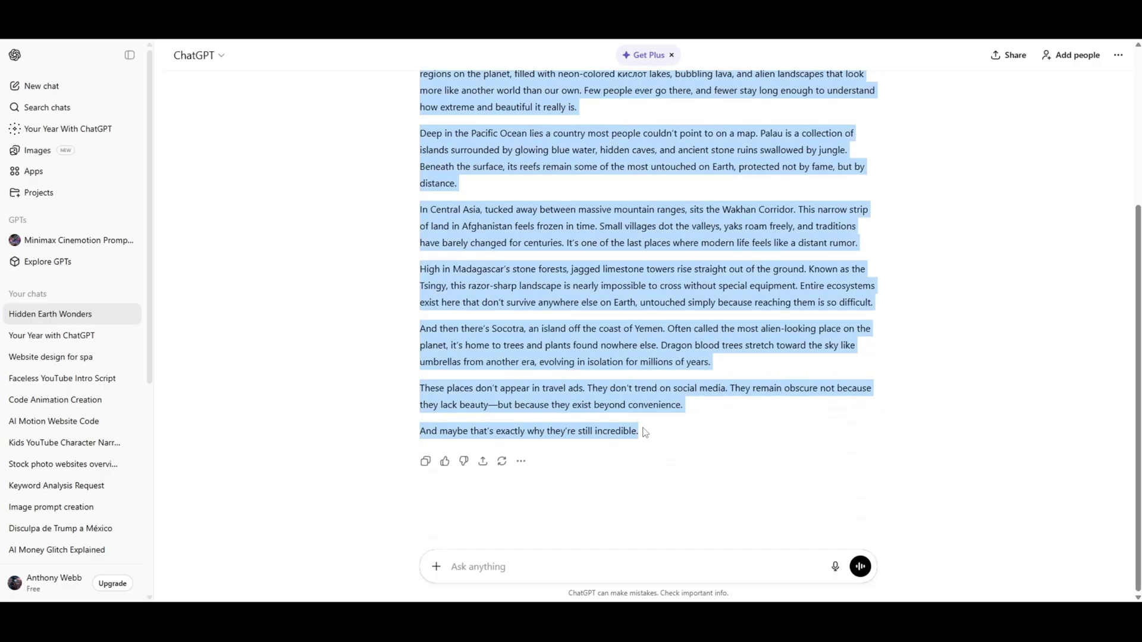
pyautogui.rightClick(633, 407)
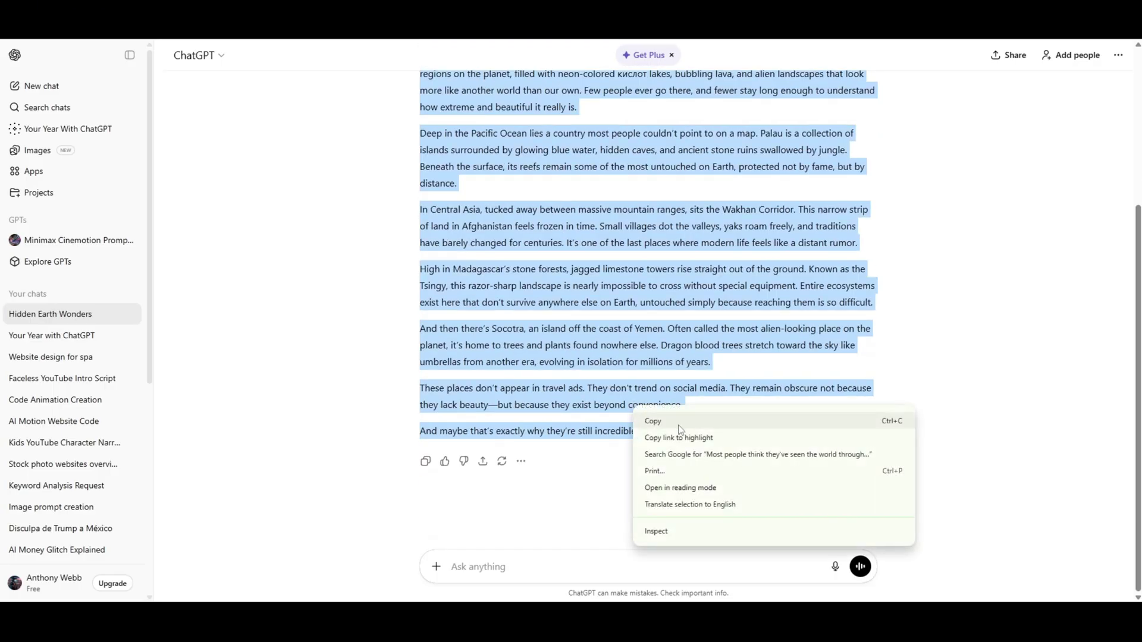
pyautogui.click(679, 423)
pyautogui.scroll(3, 603, 281)
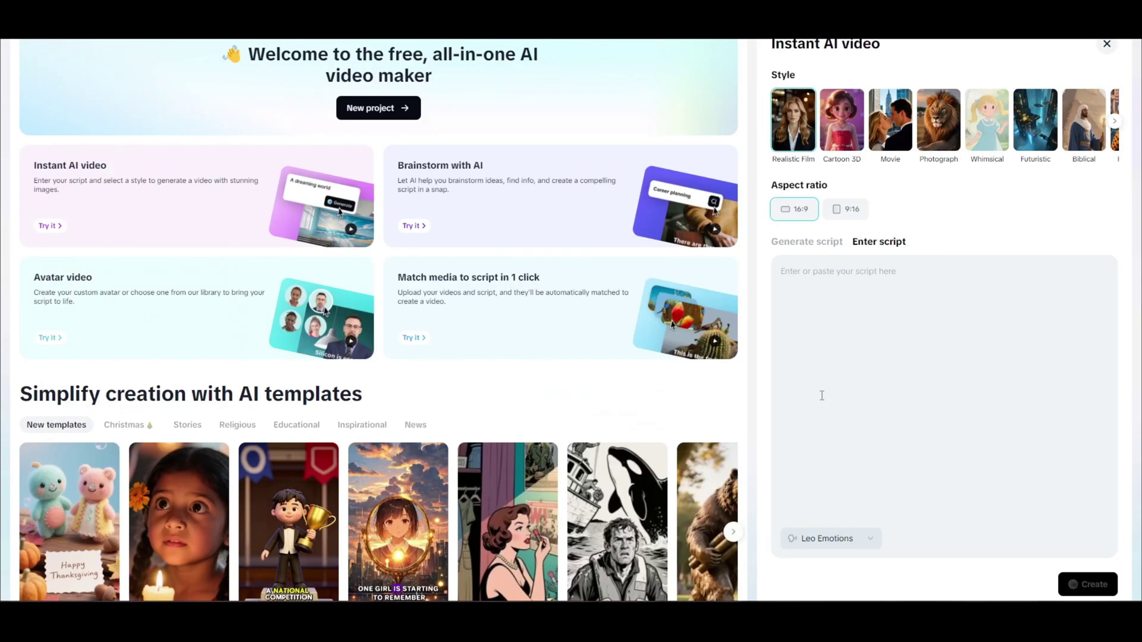
# Paste the narration script into the Instant AI video script box
pyautogui.rightClick(826, 273)
pyautogui.click(880, 340)
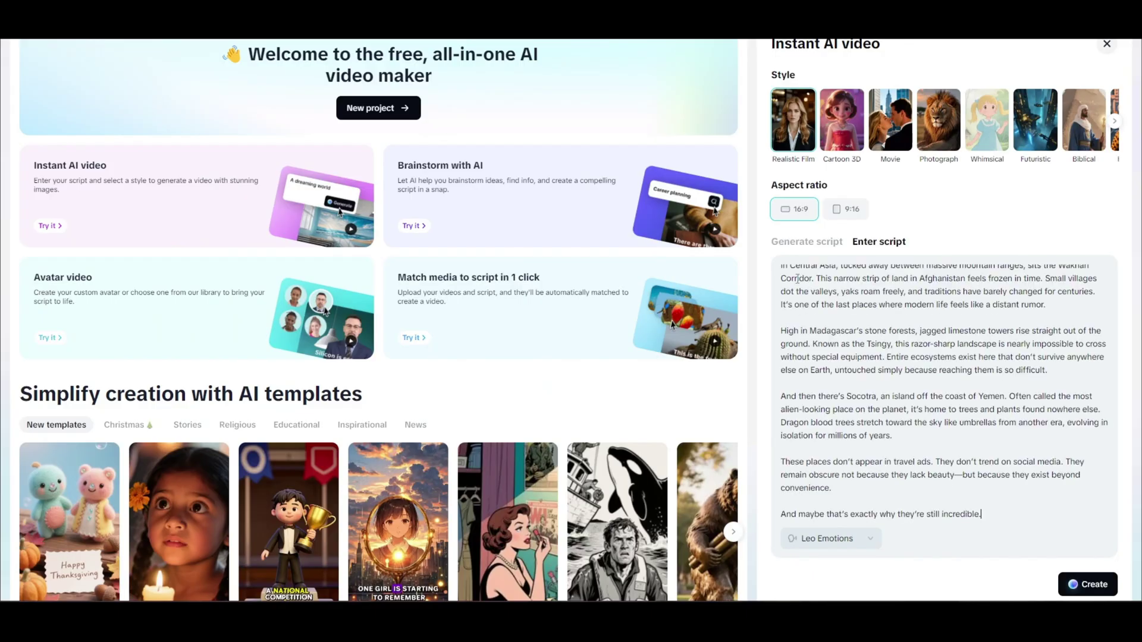
pyautogui.click(856, 540)
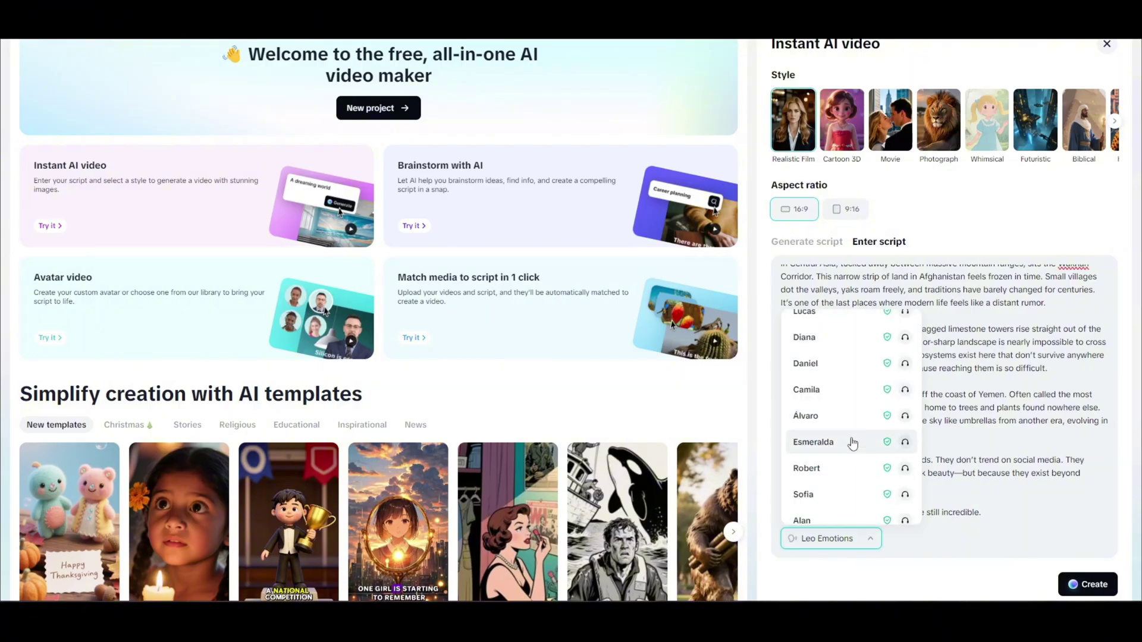
# Scroll through the narrator voice list to compare the available voices
pyautogui.scroll(10, 857, 437)
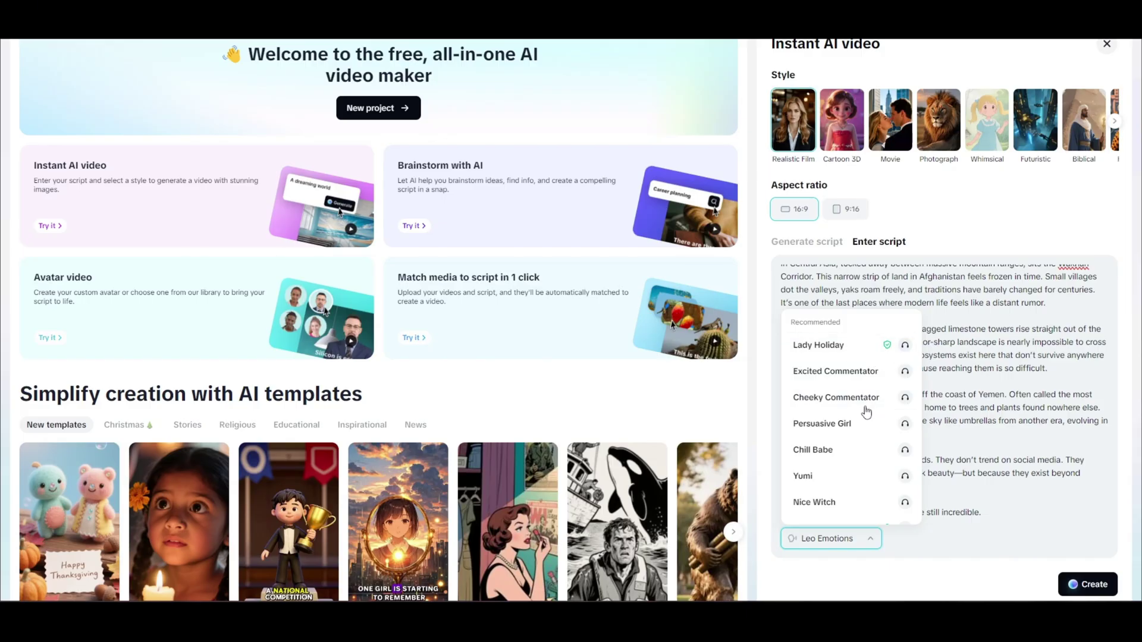
pyautogui.scroll(-1, 884, 402)
pyautogui.scroll(-1, 884, 401)
pyautogui.scroll(2, 868, 400)
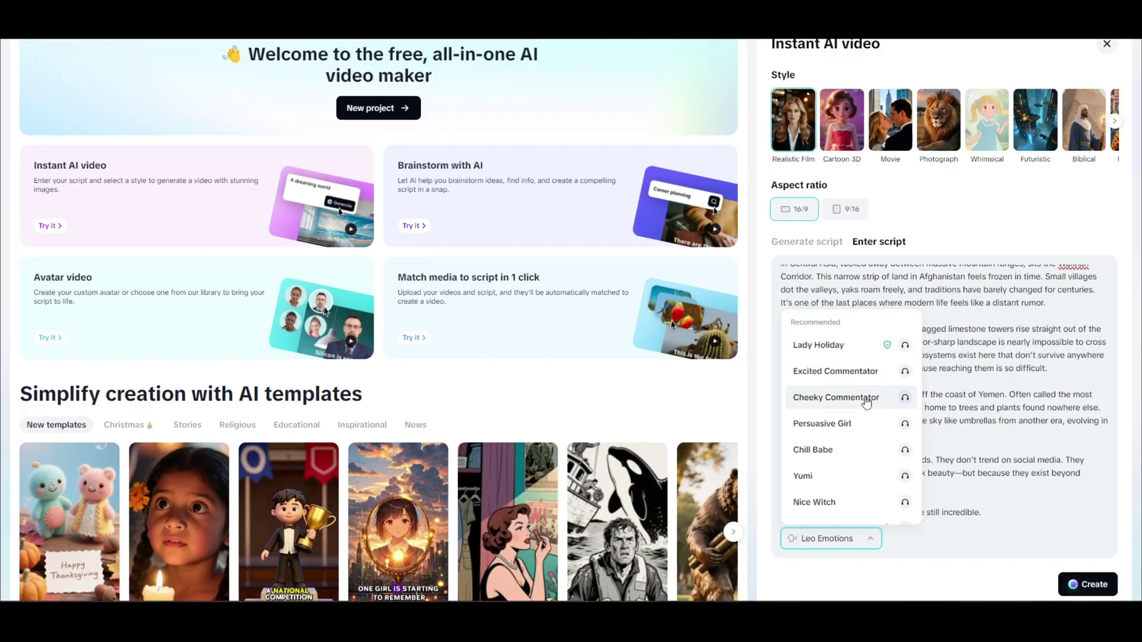
pyautogui.scroll(-1, 841, 381)
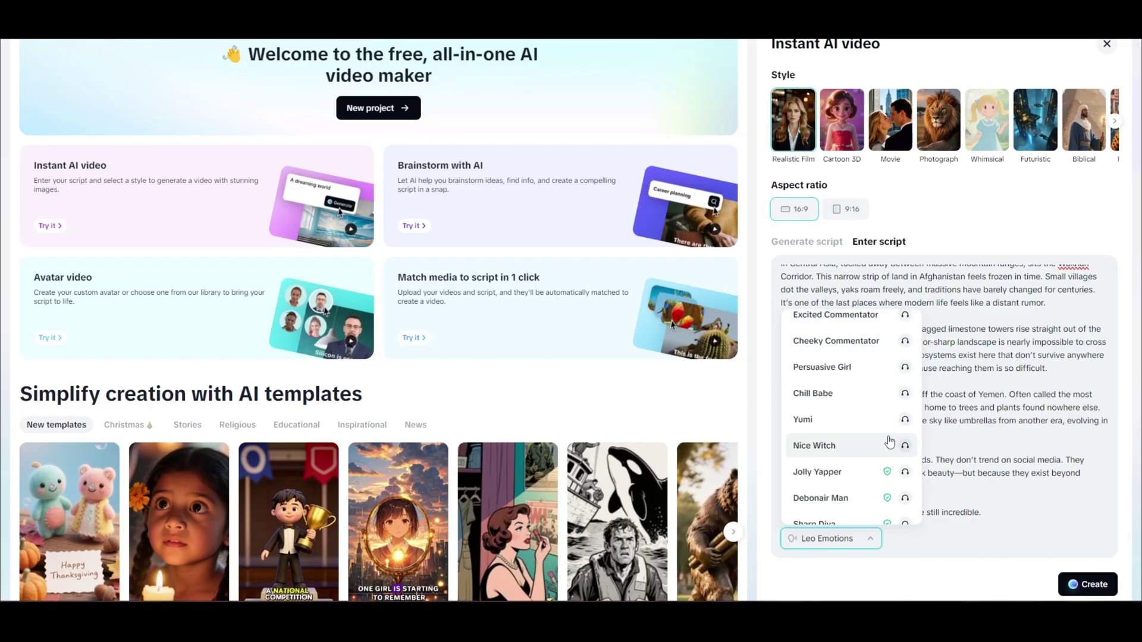
pyautogui.scroll(-6, 886, 440)
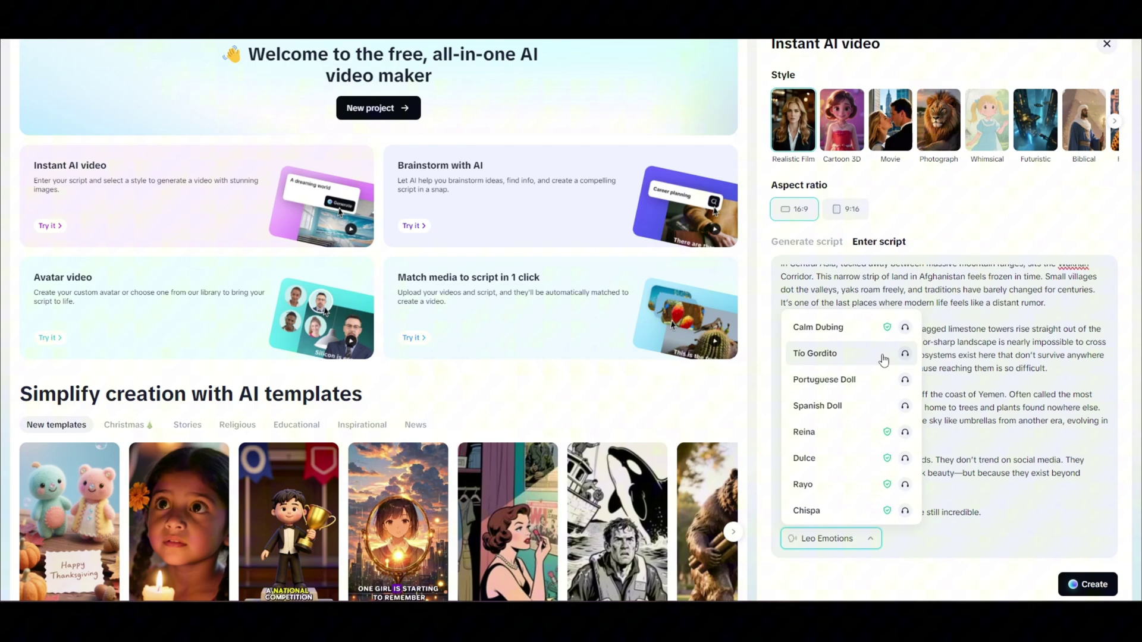
pyautogui.scroll(-2, 881, 359)
pyautogui.scroll(-8, 868, 362)
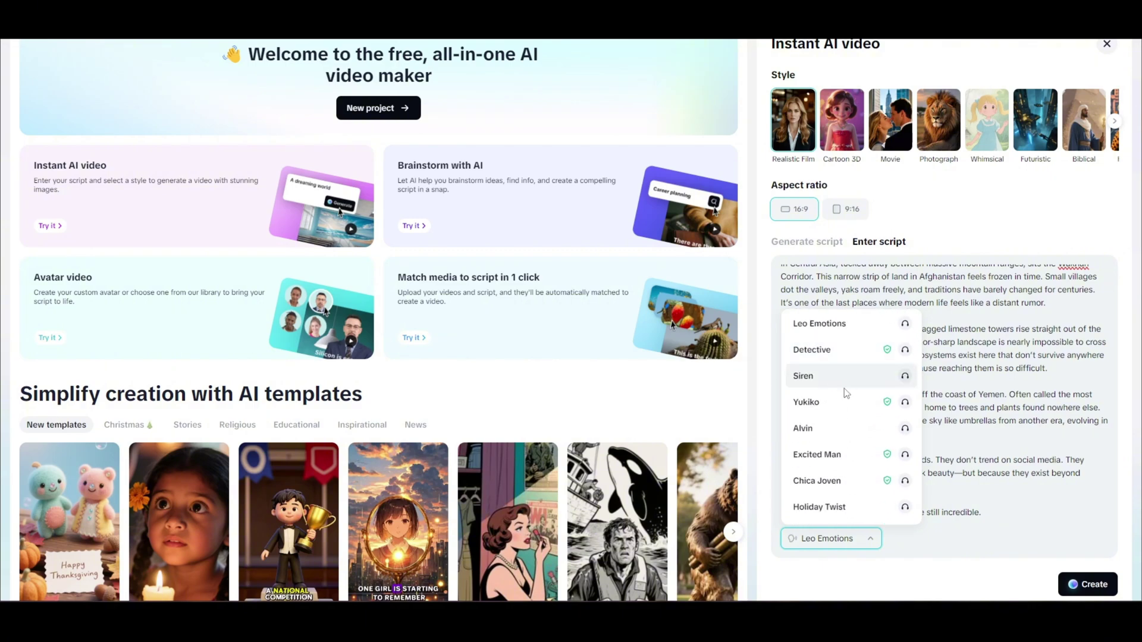
pyautogui.scroll(-2, 844, 386)
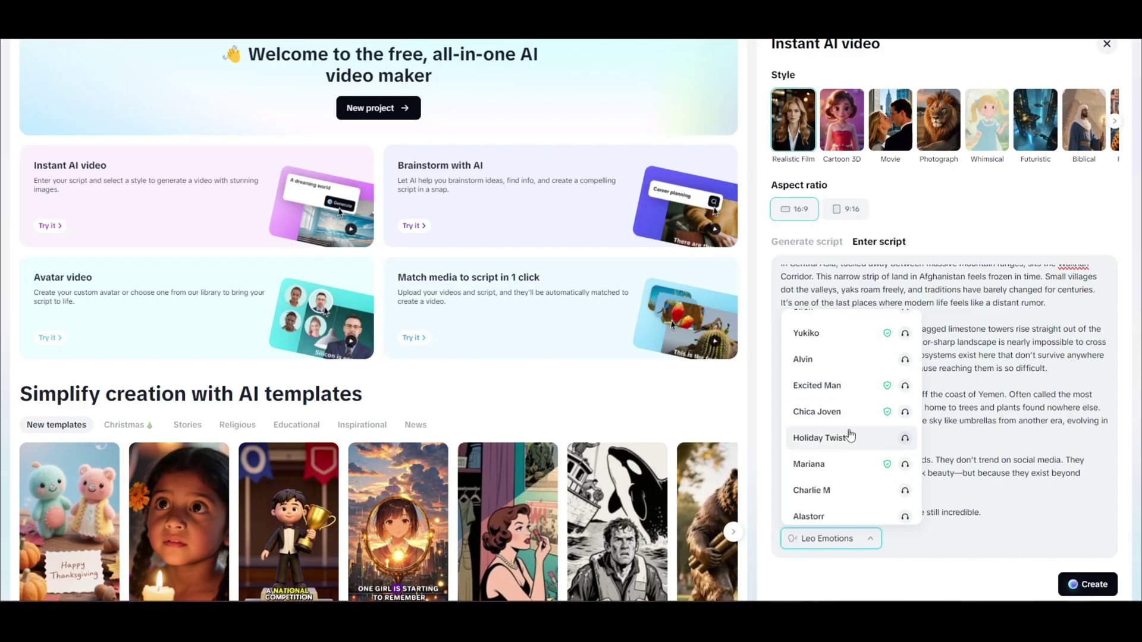
pyautogui.scroll(-4, 847, 433)
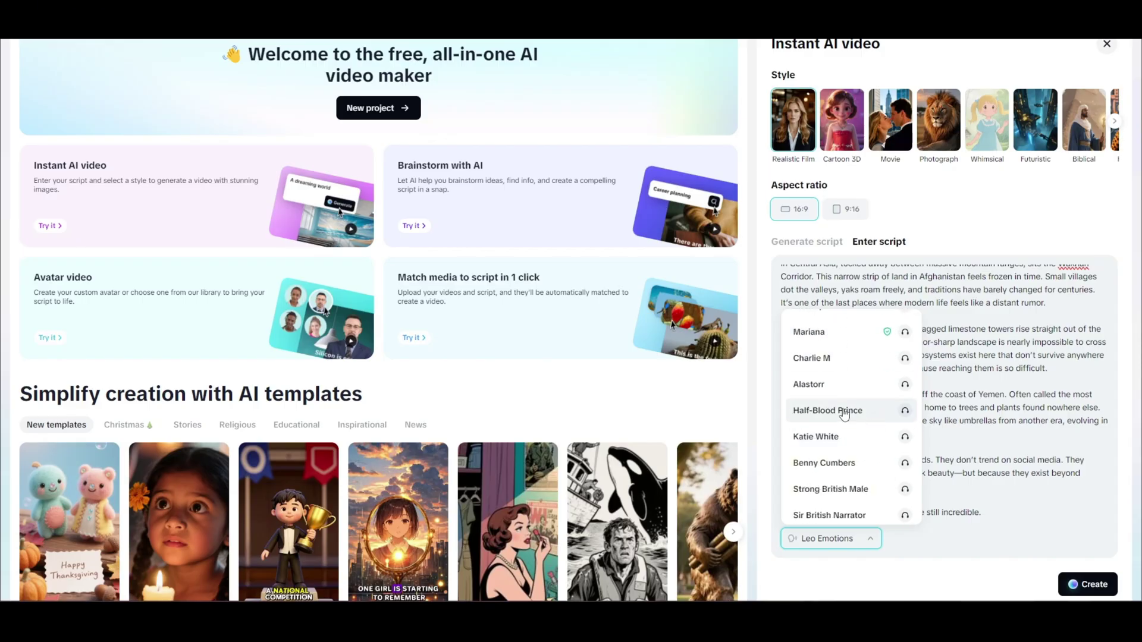
pyautogui.scroll(4, 841, 411)
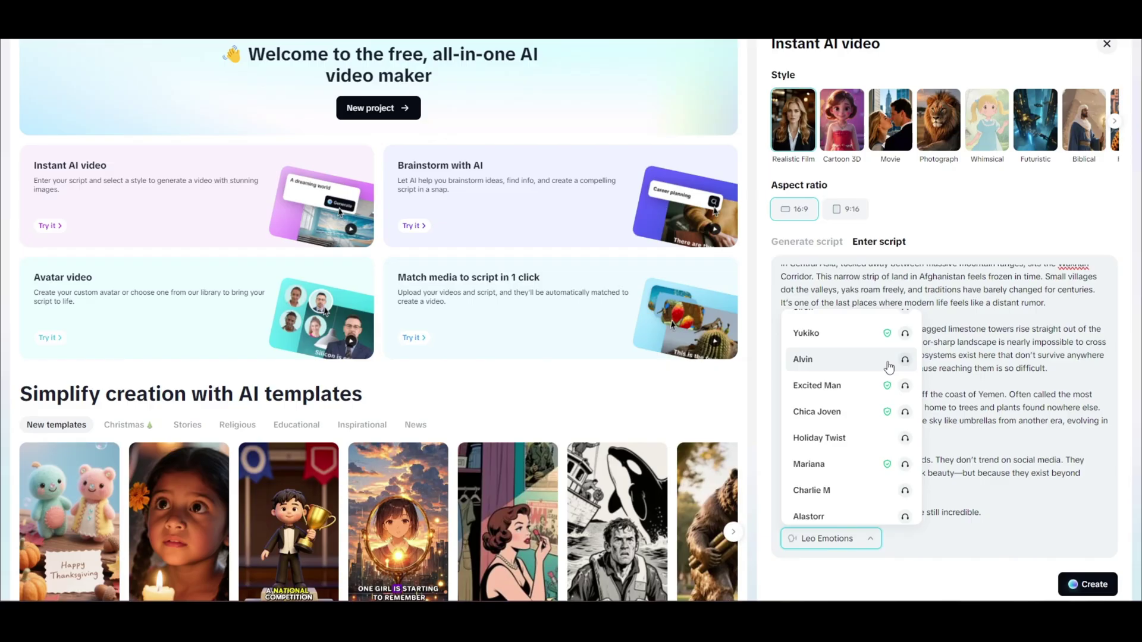
pyautogui.scroll(-4, 892, 386)
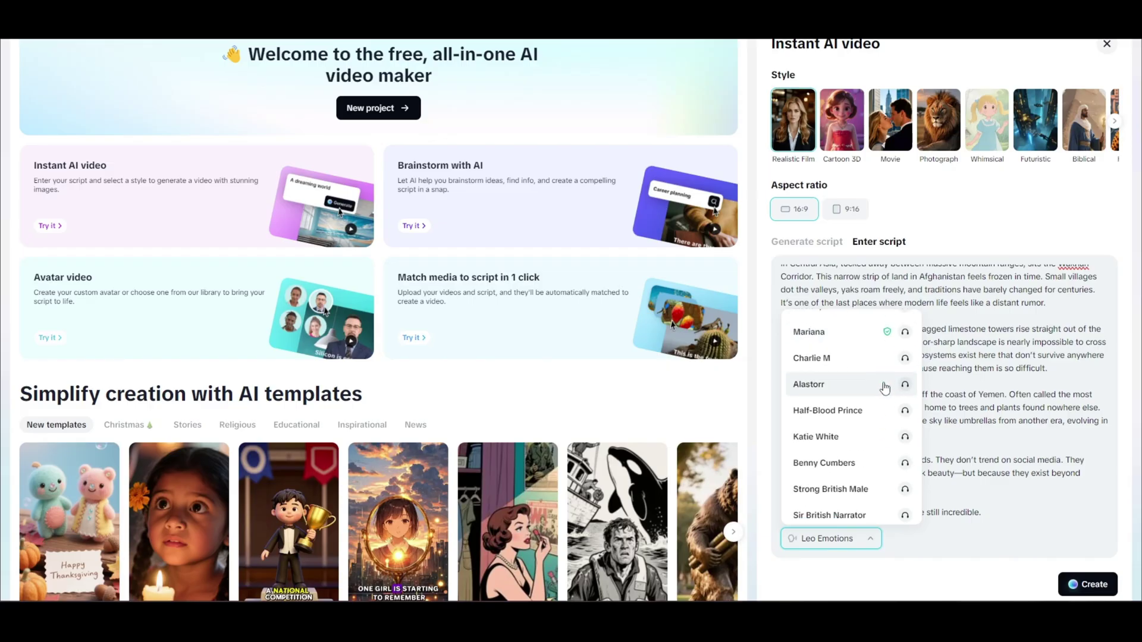
pyautogui.scroll(-2, 884, 388)
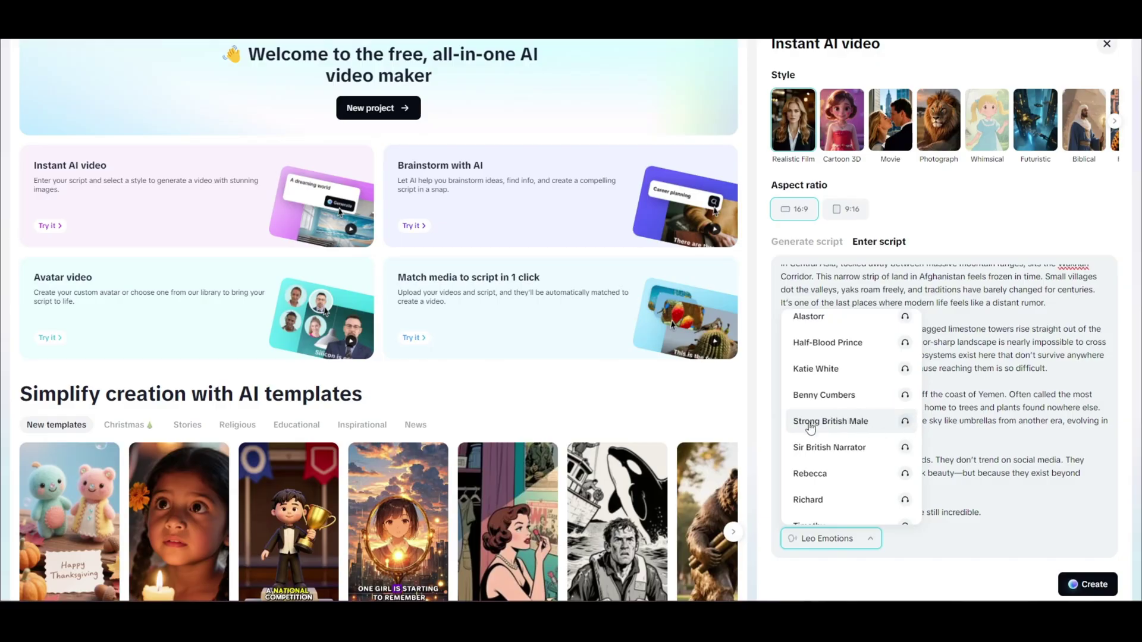
# Pick Sir British Narrator as the Instant AI video's narrator voice
pyautogui.scroll(-3, 810, 425)
pyautogui.scroll(2, 808, 391)
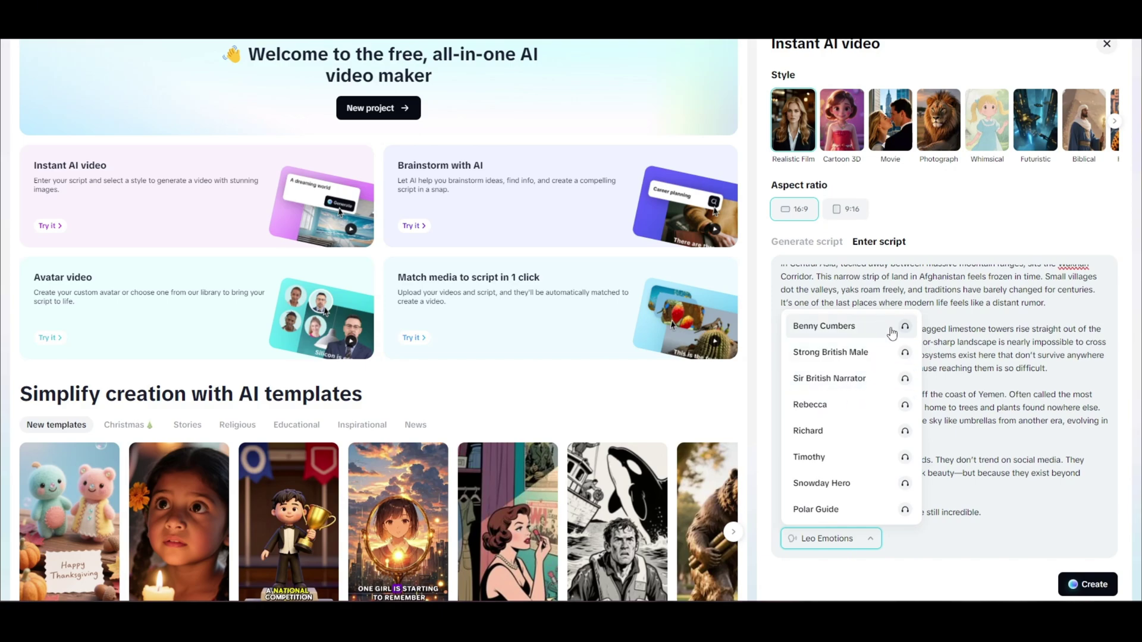
pyautogui.click(860, 381)
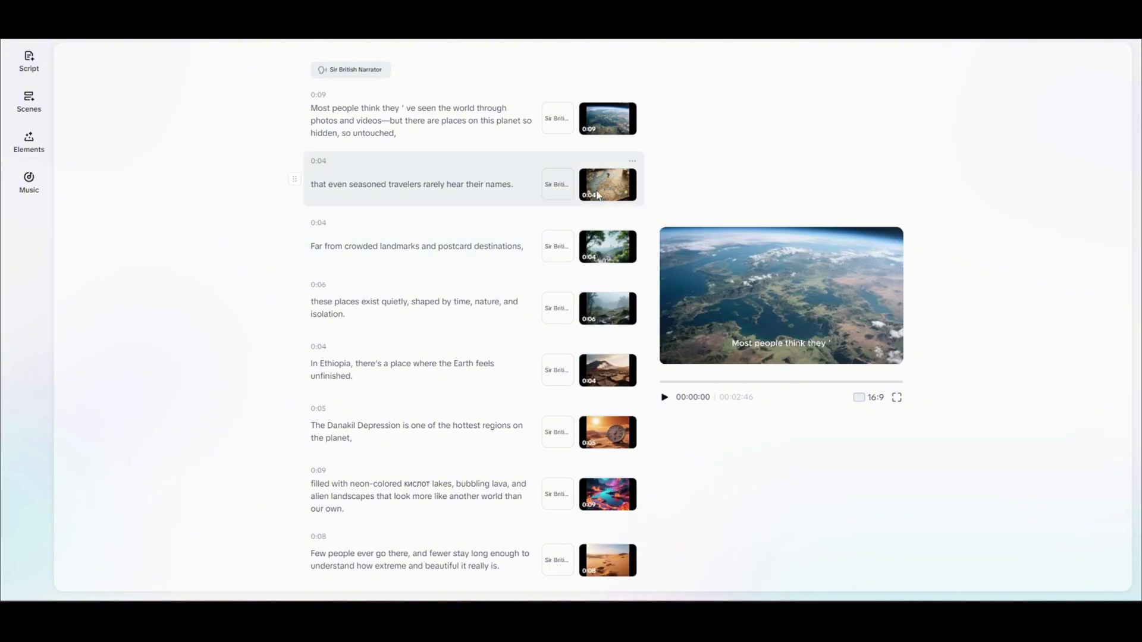
# Review the generated scenes, opening and closing the first scene's options menu
pyautogui.moveTo(608, 132)
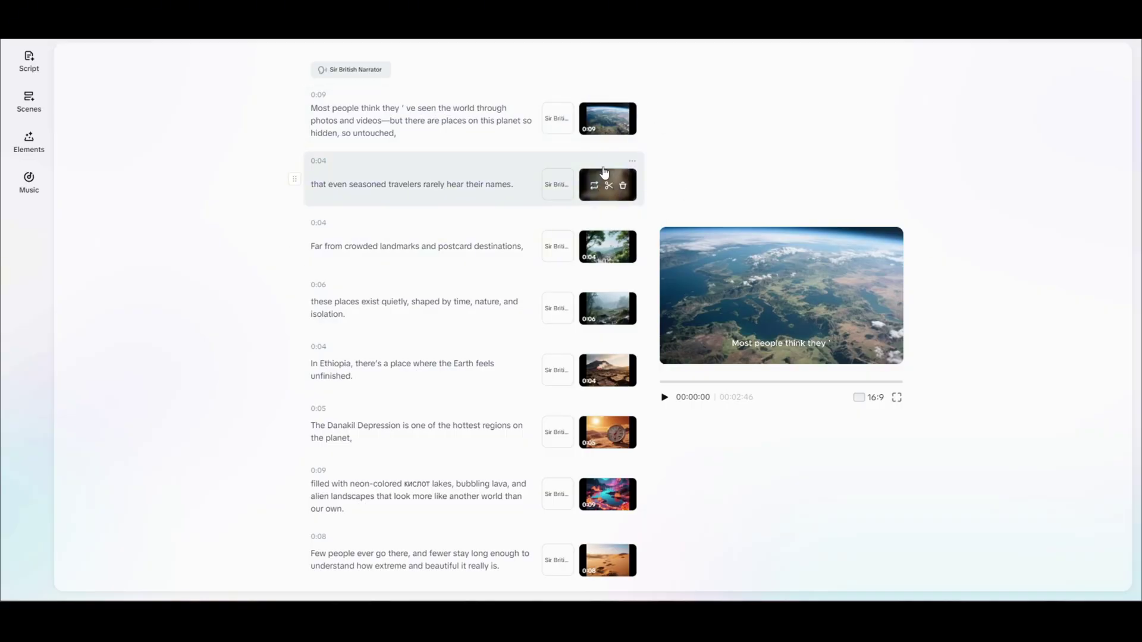
pyautogui.click(632, 99)
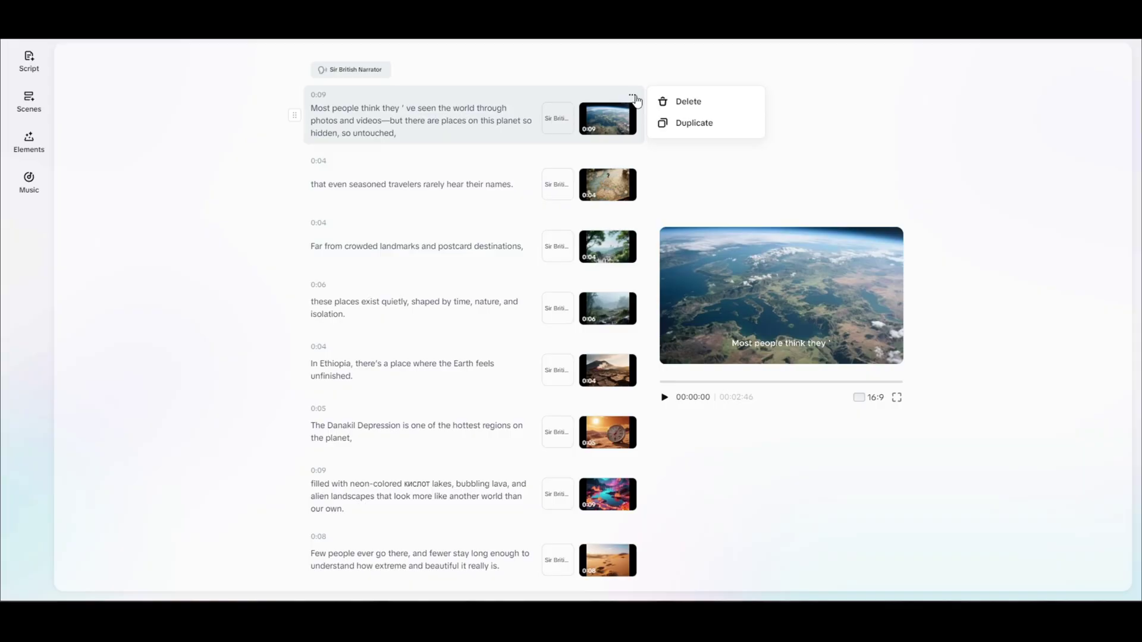
pyautogui.click(714, 183)
pyautogui.moveTo(611, 122)
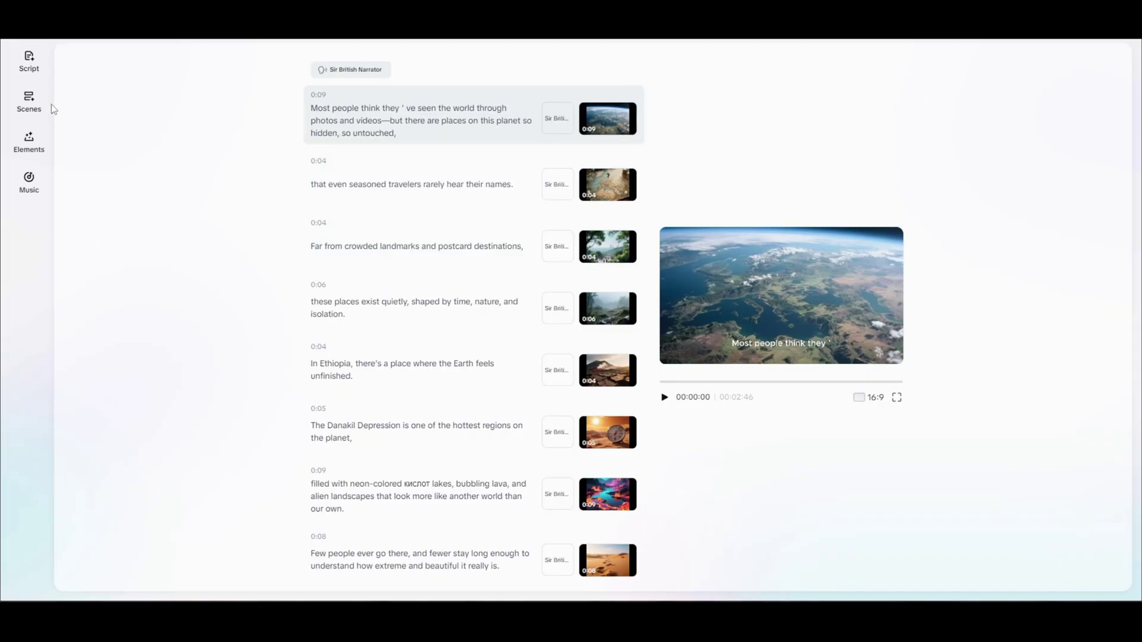
# Show the Scenes panel's Media tab with Generate AI media and Match your media
pyautogui.click(28, 102)
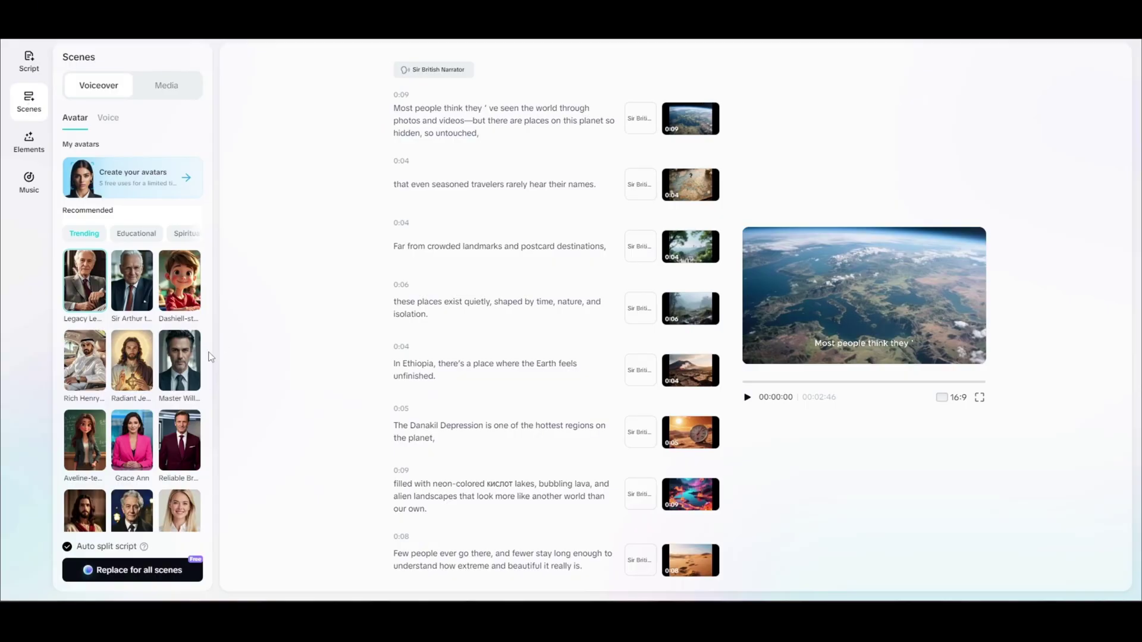
pyautogui.click(166, 86)
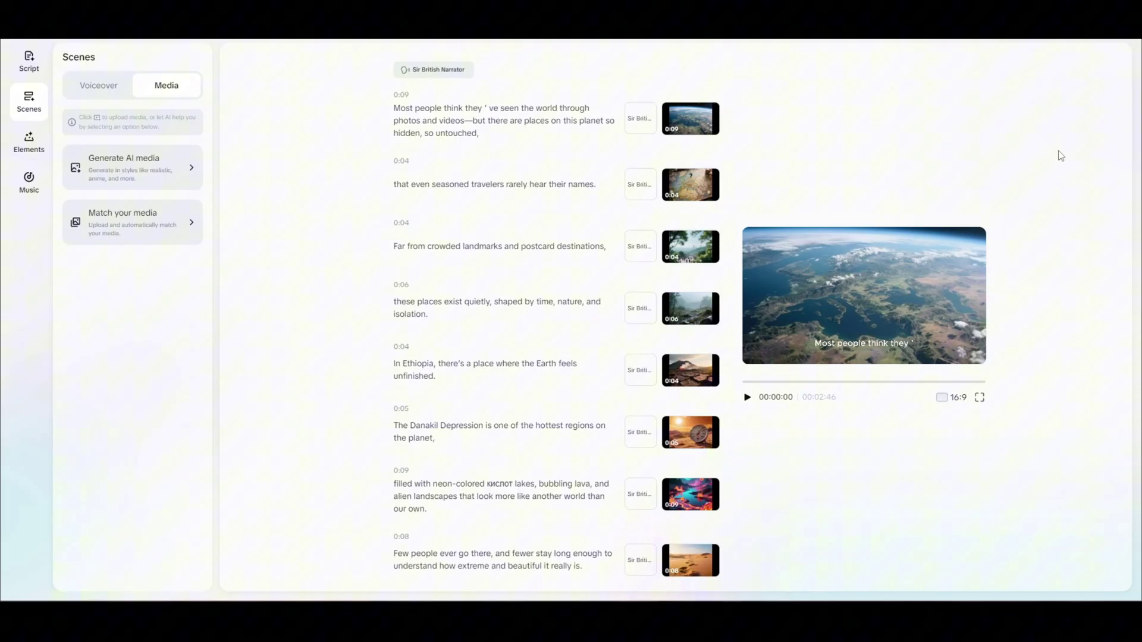
# Play the generated video with its narration and pause it at about 00:00:24
pyautogui.click(747, 397)
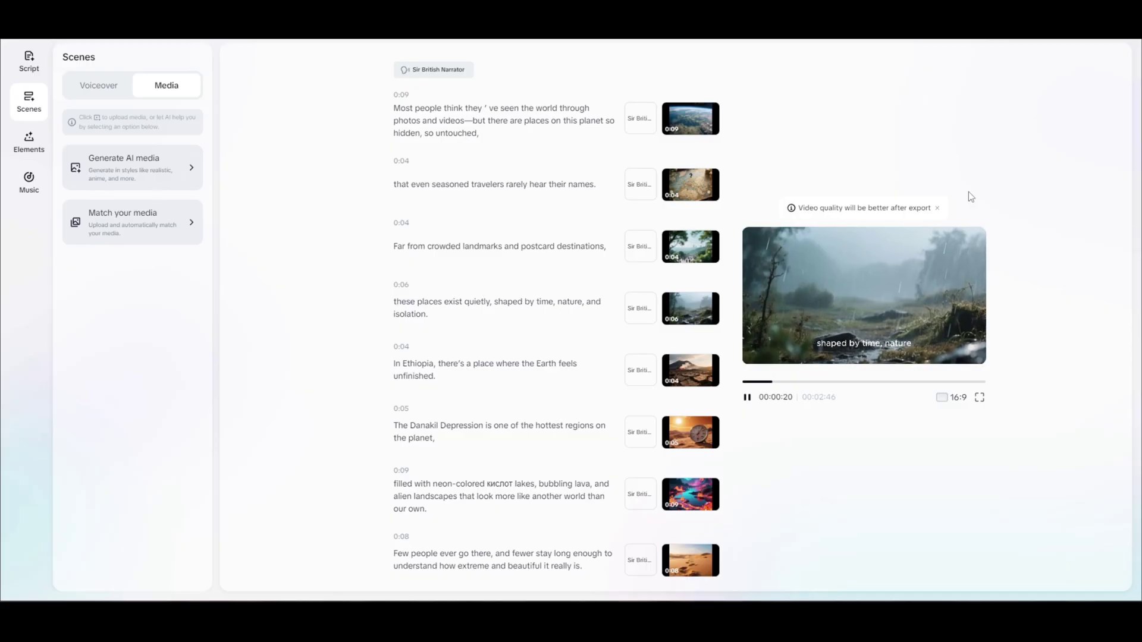
pyautogui.click(752, 399)
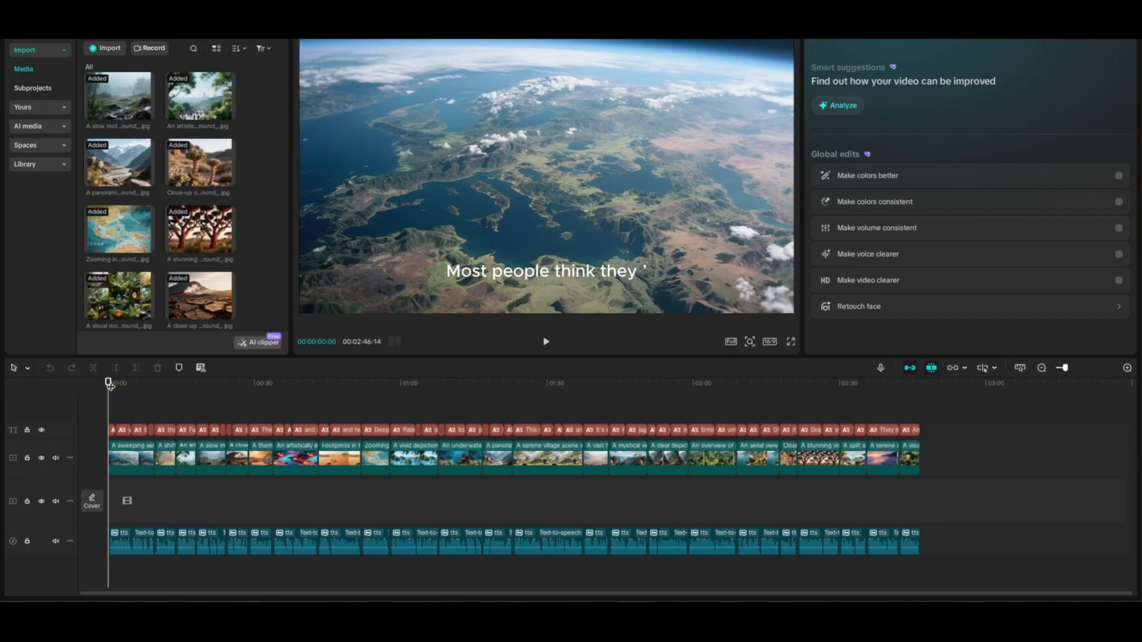
# Scrub to about 8 seconds, inspect a caption clip, then marquee-select all timeline clips
pyautogui.moveTo(110, 383); pyautogui.dragTo(150, 382)
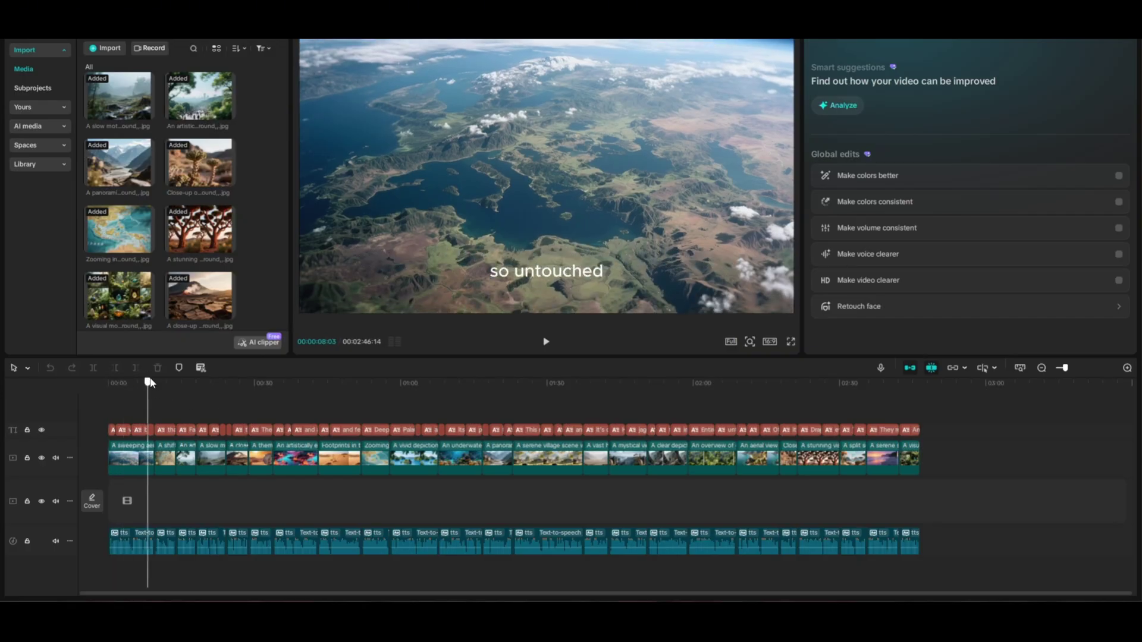
pyautogui.click(190, 430)
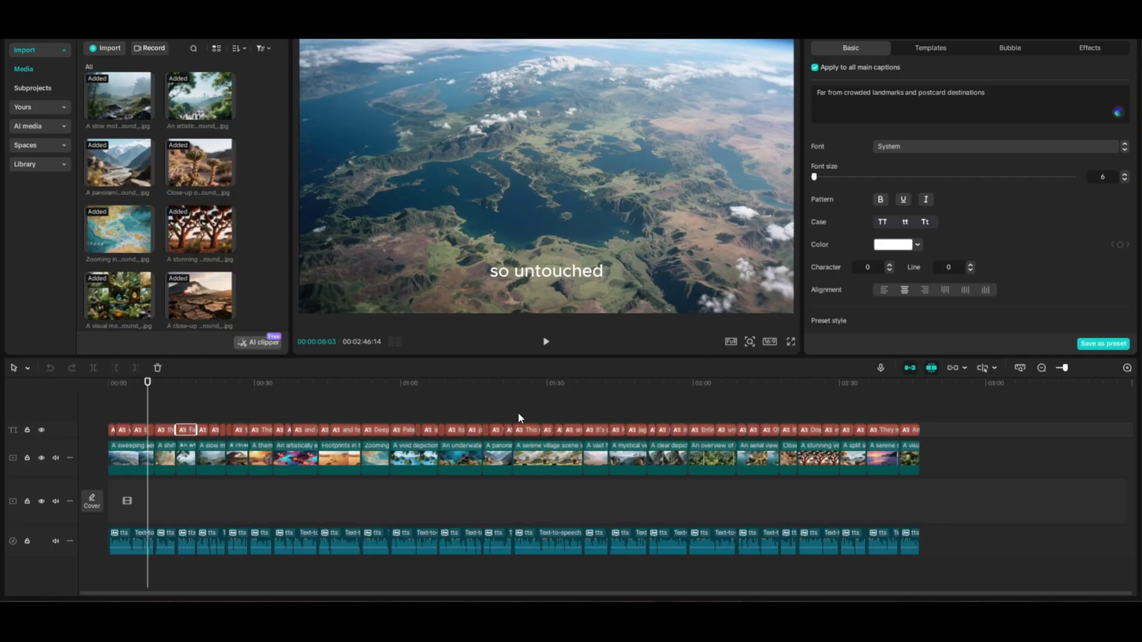
pyautogui.click(183, 390)
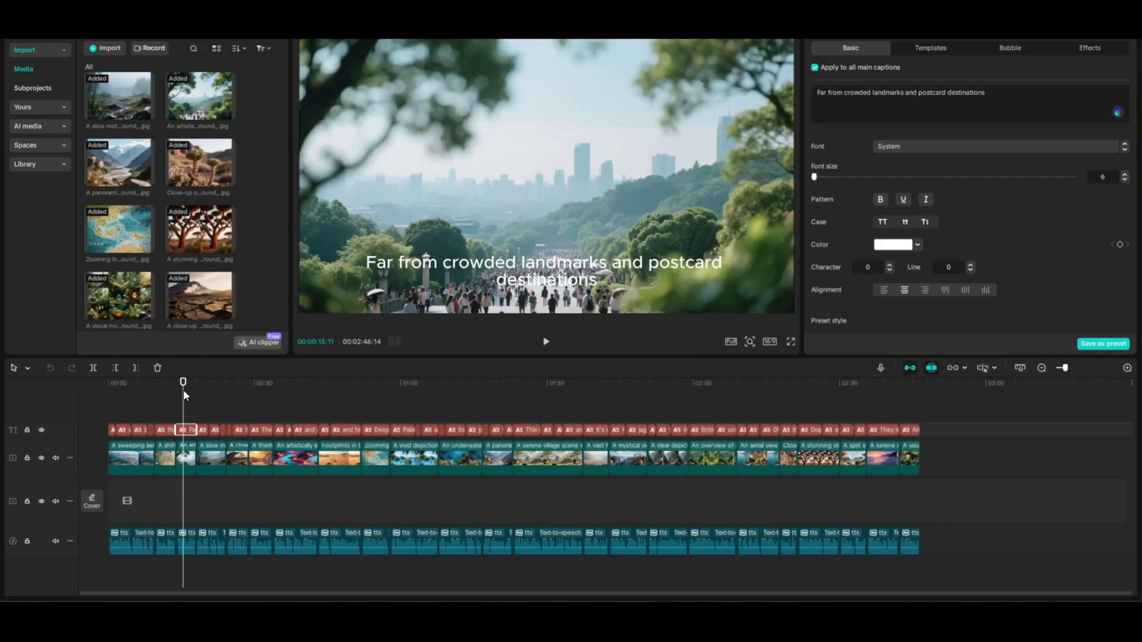
pyautogui.click(971, 460)
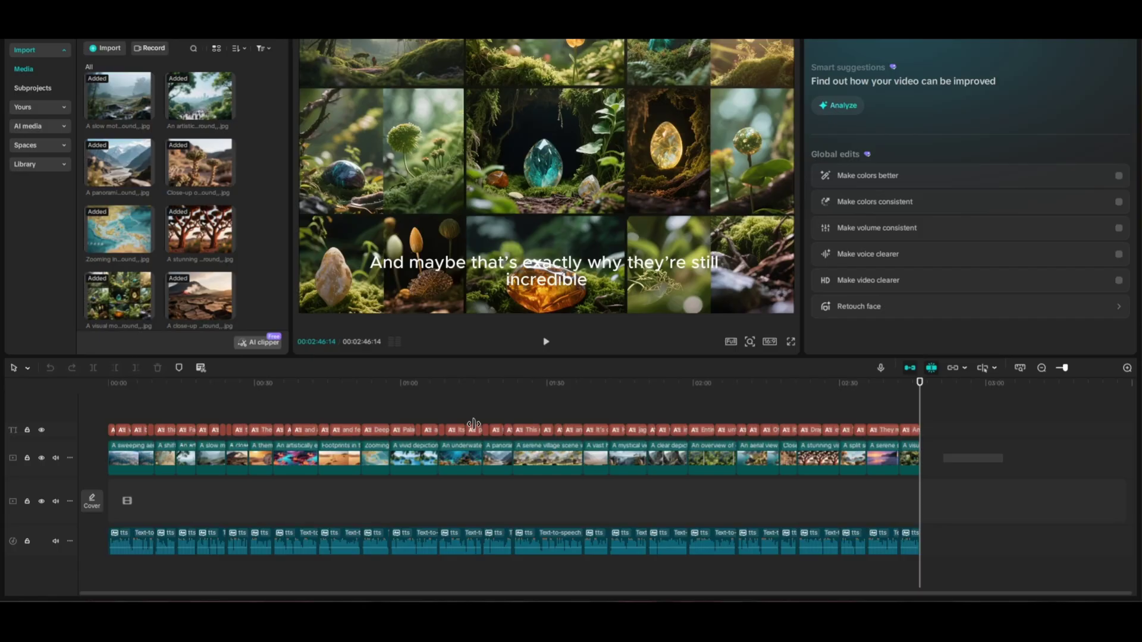
pyautogui.moveTo(473, 423); pyautogui.dragTo(66, 389)
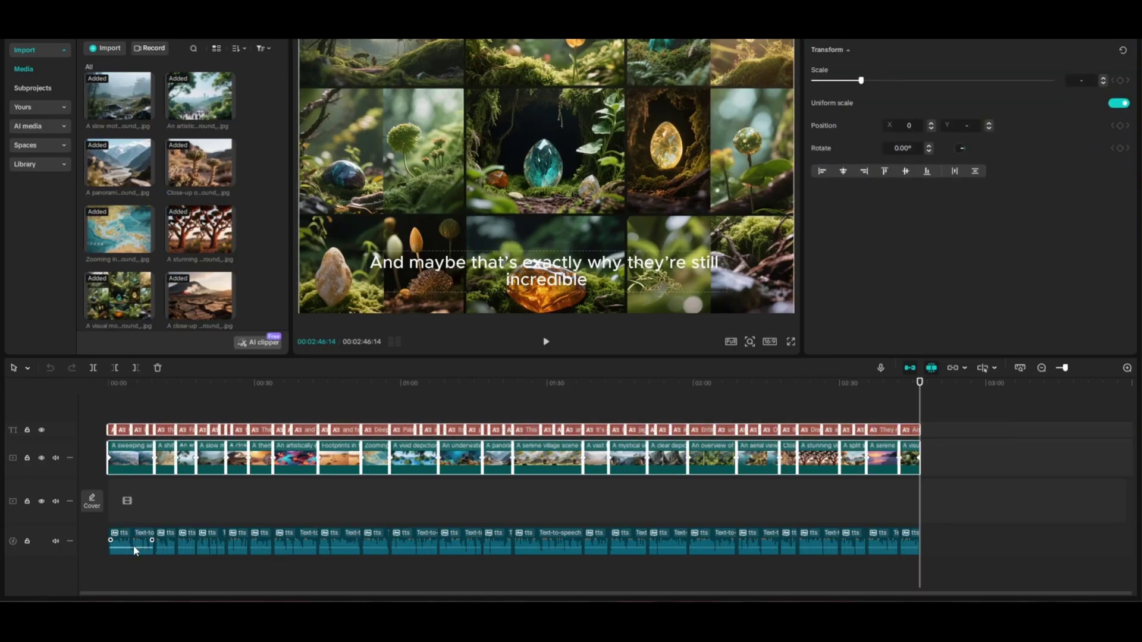
# Select all the text-to-speech voiceover clips on the audio track
pyautogui.click(798, 502)
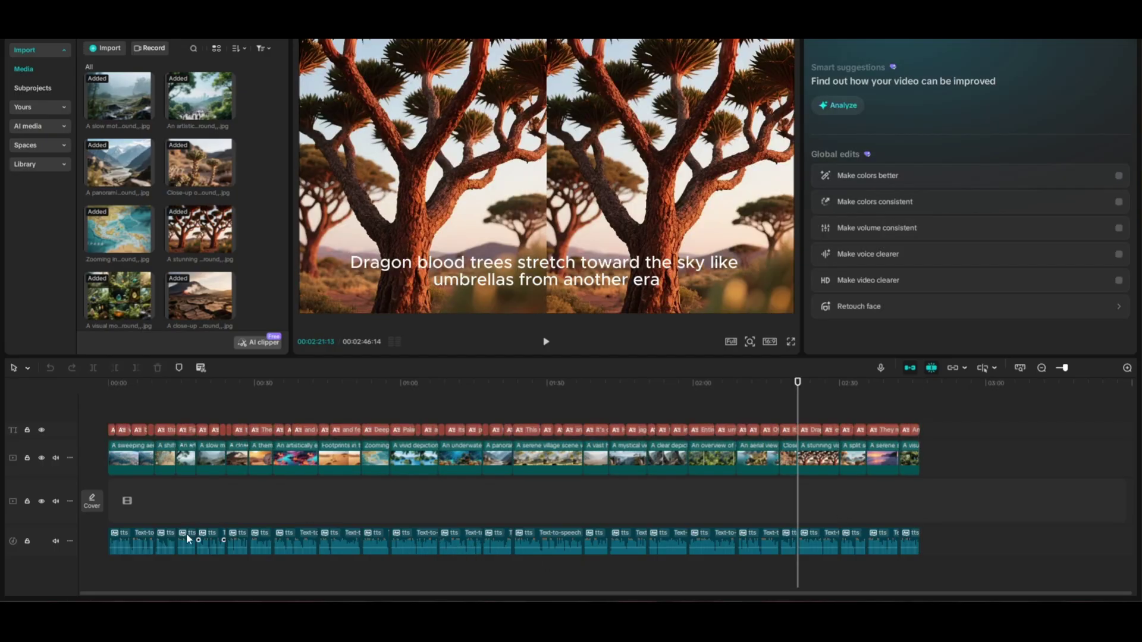
pyautogui.click(131, 523)
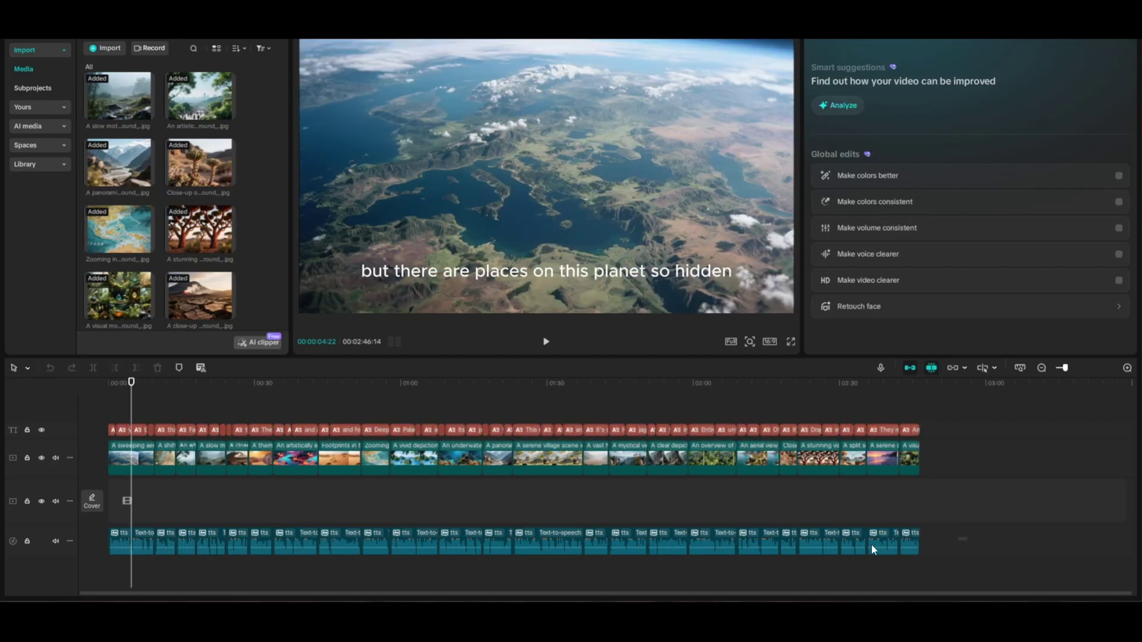
pyautogui.moveTo(951, 542); pyautogui.dragTo(107, 542)
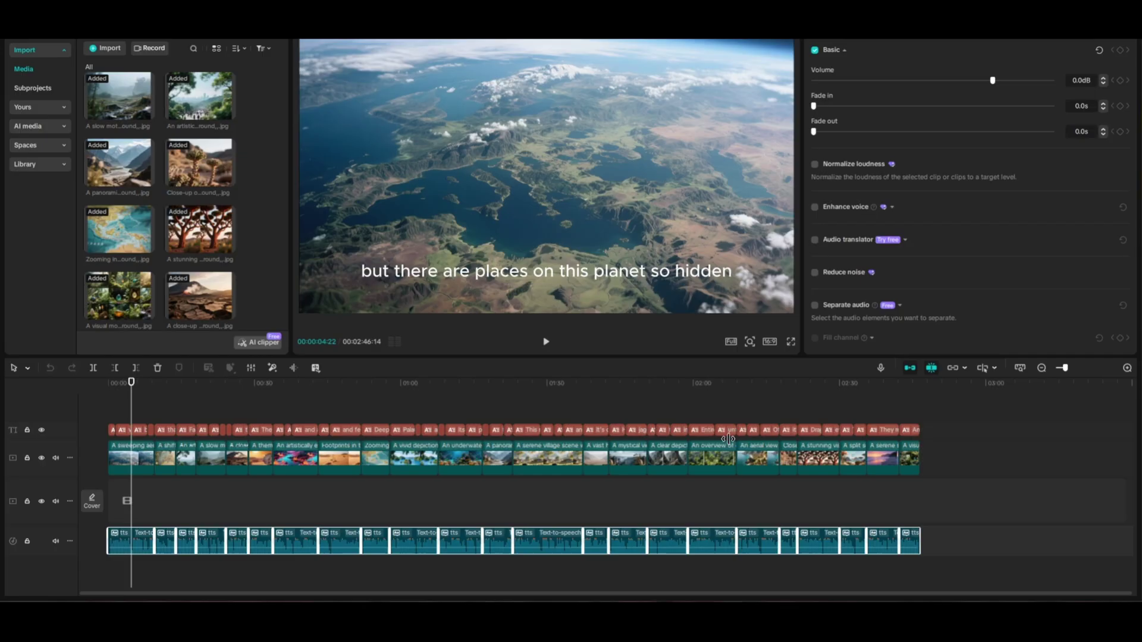
# Listen to the narration near the start, around one minute and around 2:04
pyautogui.click(546, 342)
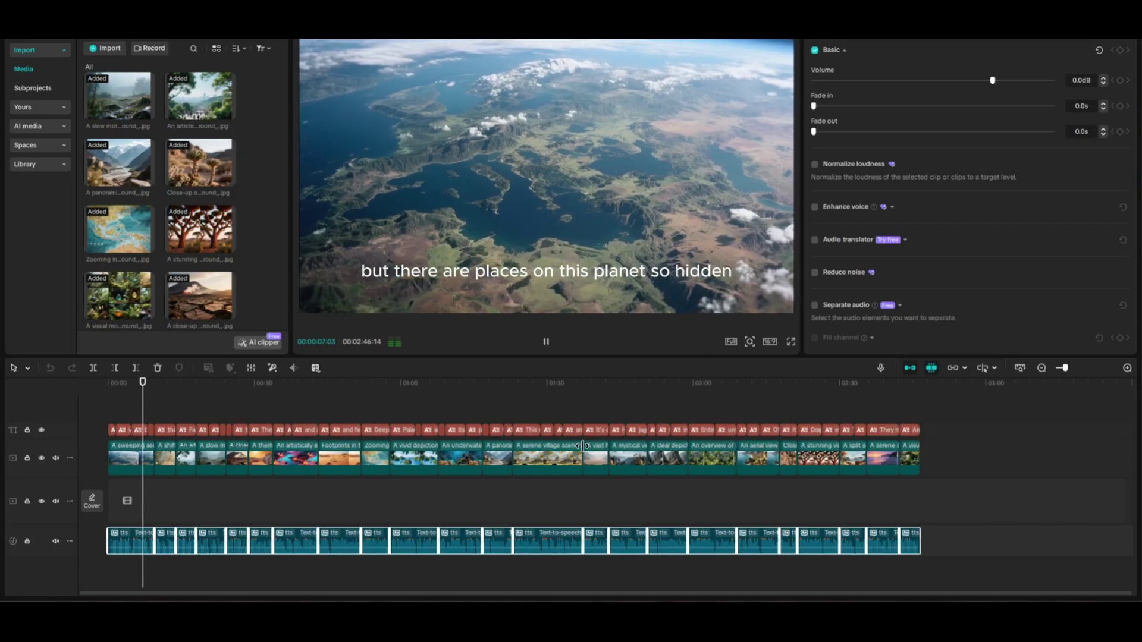
pyautogui.click(546, 341)
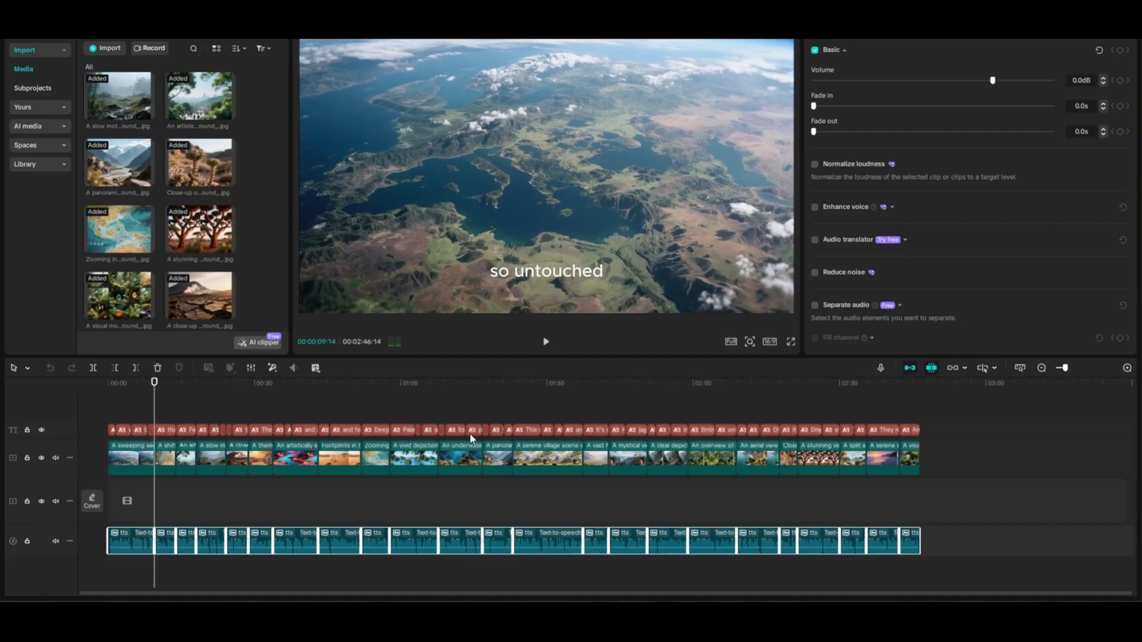
pyautogui.click(422, 389)
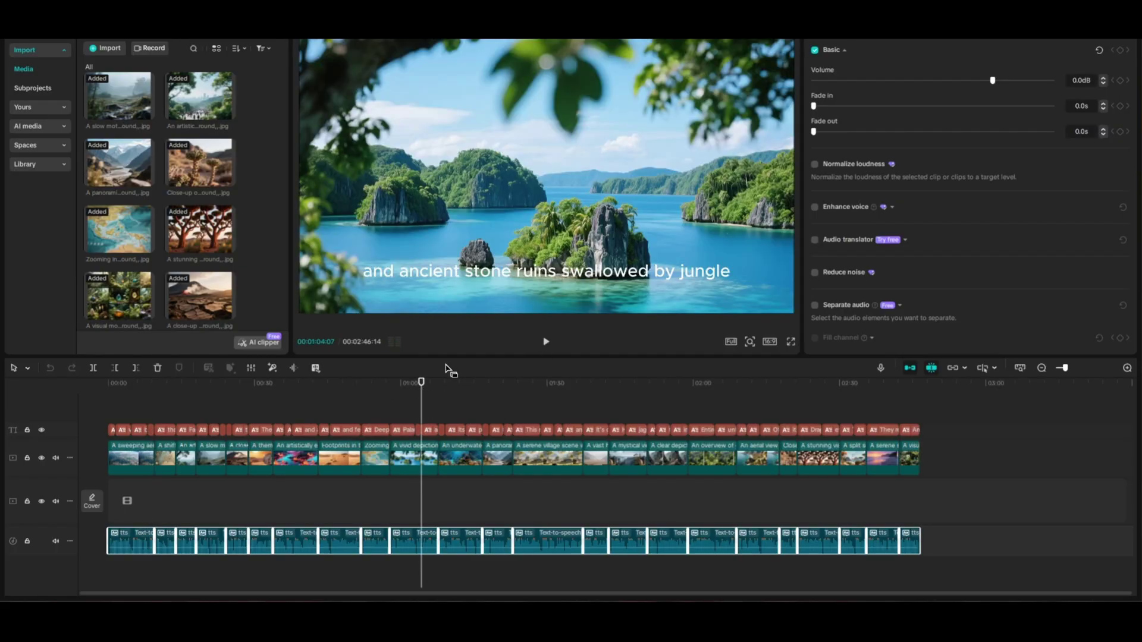
pyautogui.click(546, 343)
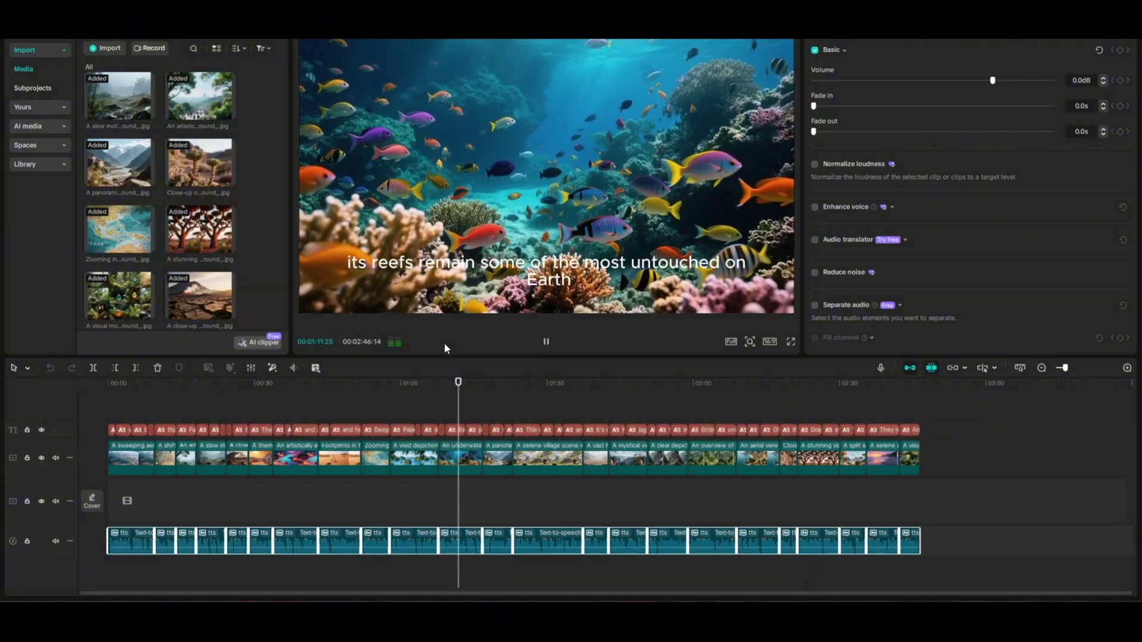
pyautogui.click(546, 341)
pyautogui.click(714, 393)
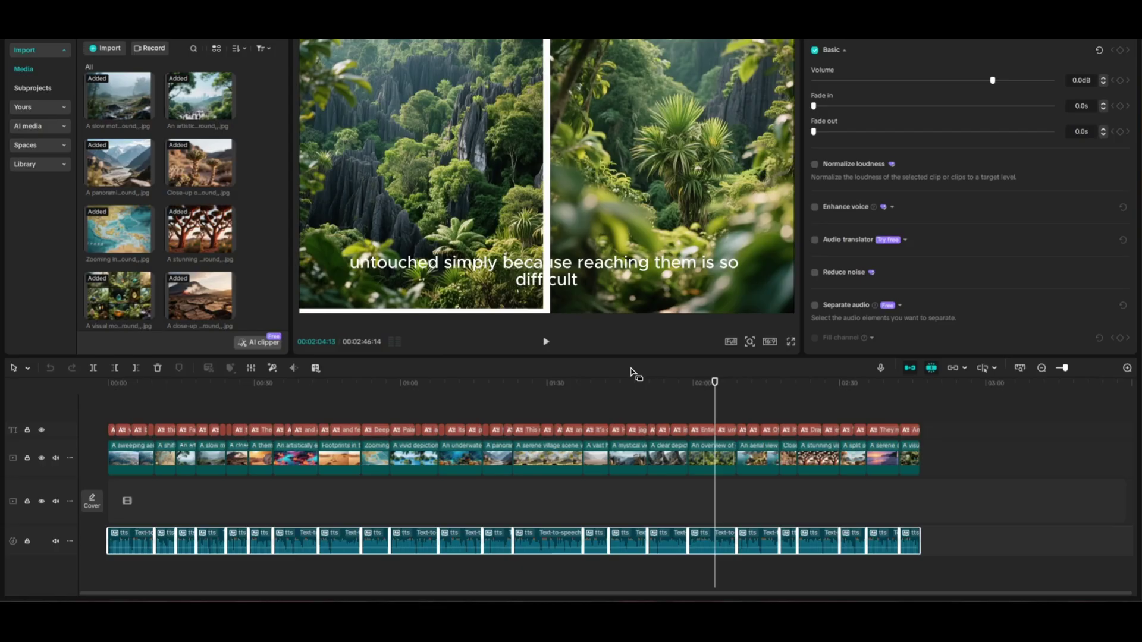
pyautogui.click(547, 344)
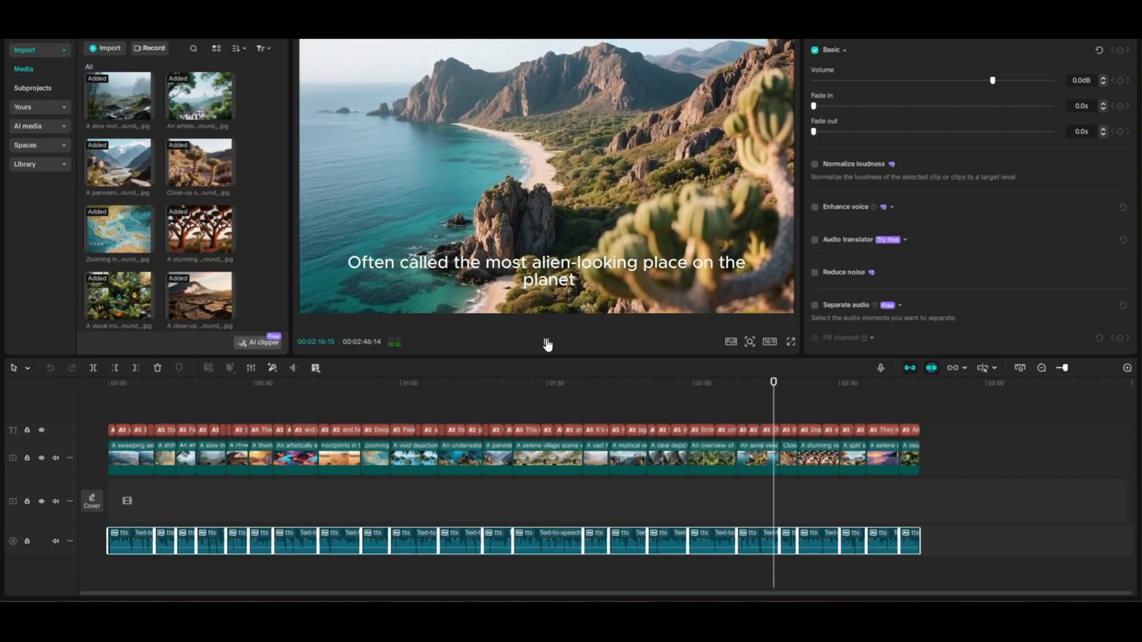
# Stop playback and jump back to the 'Known as the Tsingy' line near 1:52
pyautogui.click(547, 343)
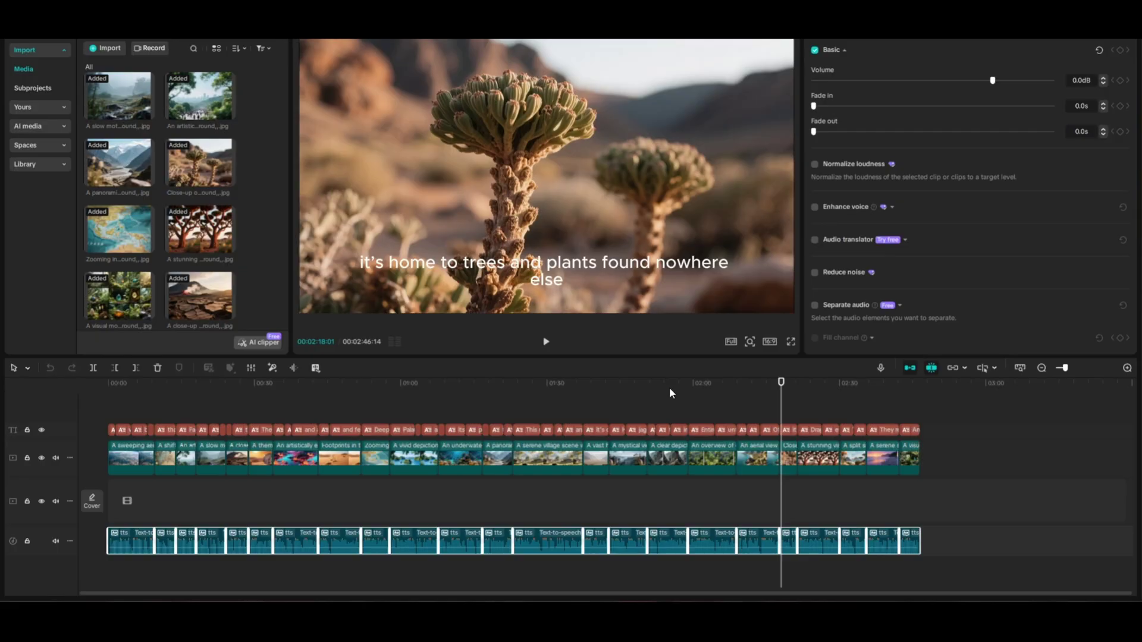
pyautogui.click(725, 385)
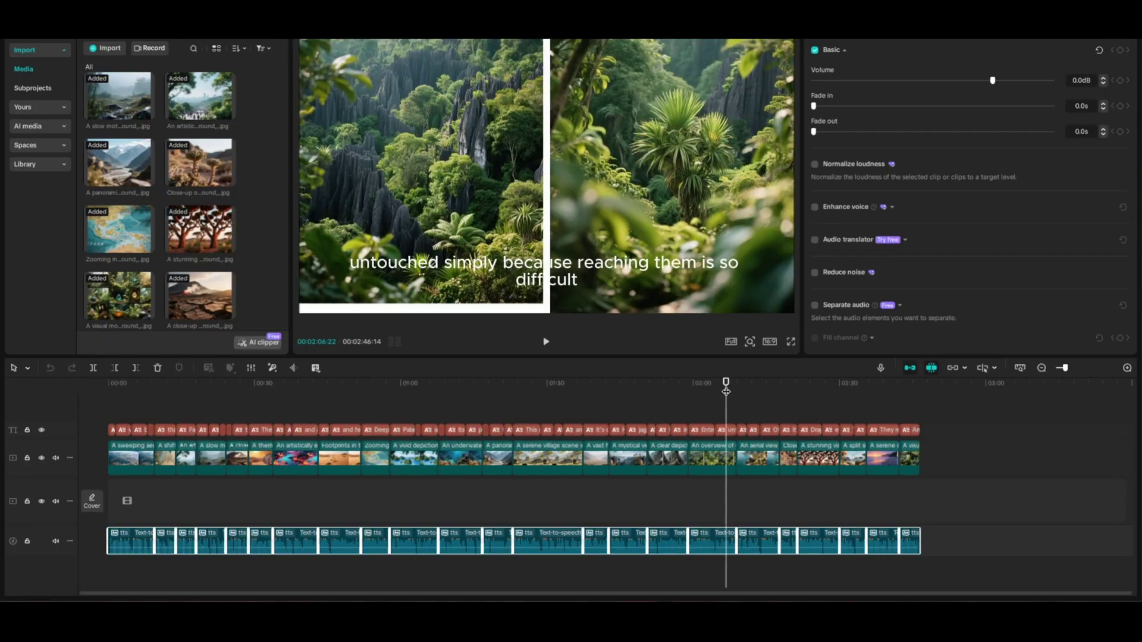
pyautogui.click(656, 392)
pyautogui.click(648, 411)
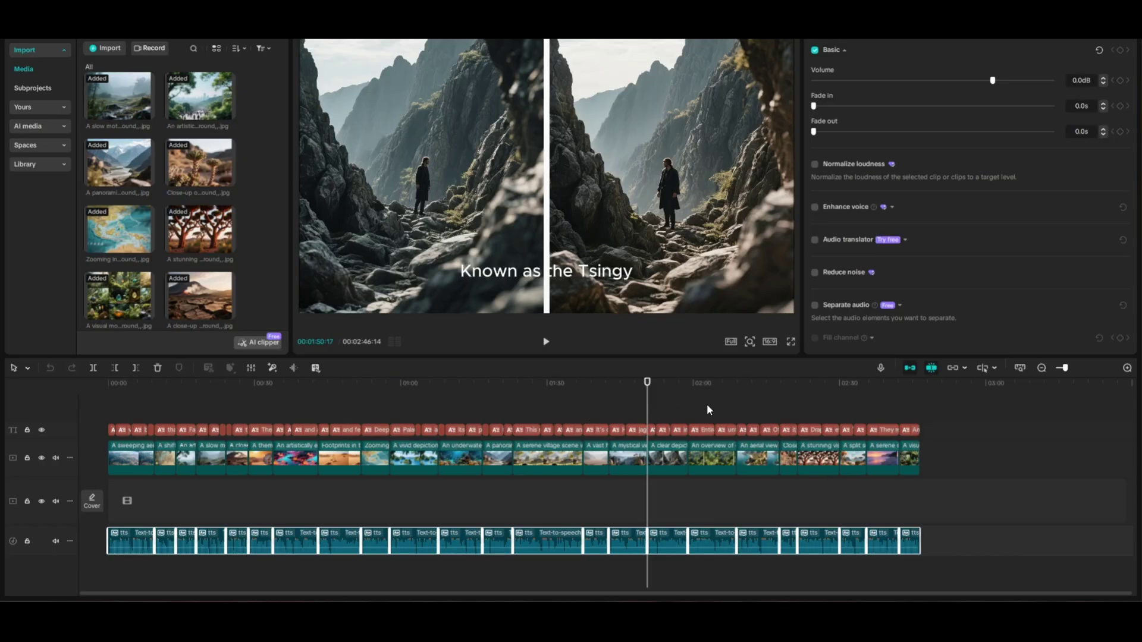
# Skim the limestone, village and sunset beach scenes, then select only caption and video clips
pyautogui.moveTo(708, 410); pyautogui.dragTo(872, 408)
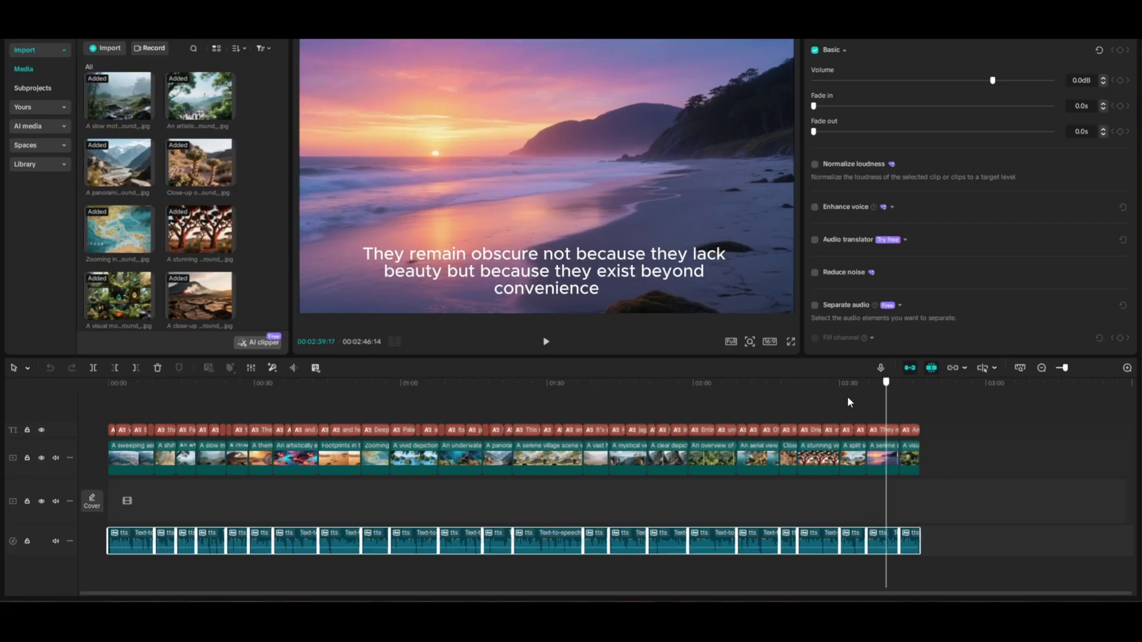
pyautogui.moveTo(856, 396); pyautogui.dragTo(364, 398)
pyautogui.moveTo(549, 407); pyautogui.dragTo(835, 403)
pyautogui.click(958, 458)
pyautogui.moveTo(1009, 447); pyautogui.dragTo(91, 398)
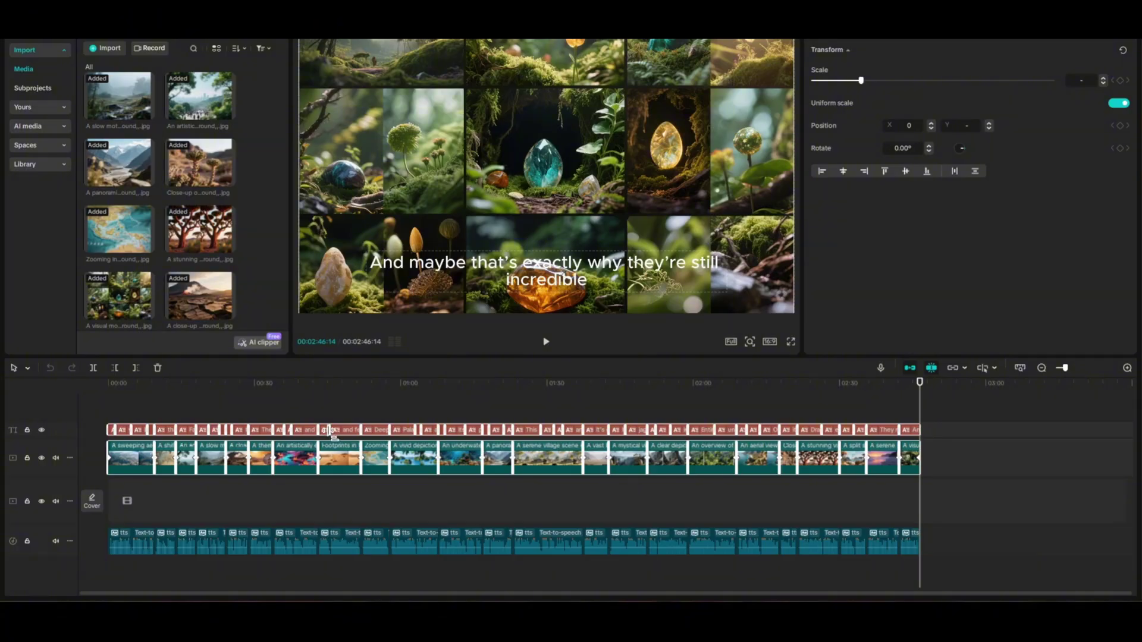
pyautogui.press('Delete')
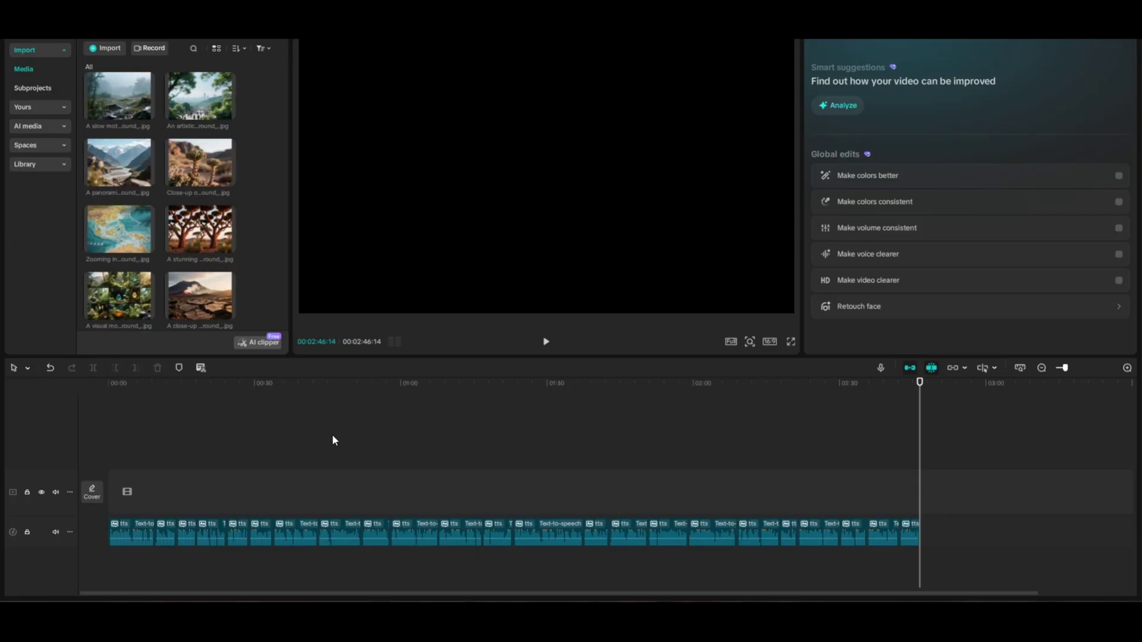
pyautogui.moveTo(463, 483)
pyautogui.mouseDown()
pyautogui.moveTo(113, 495)
pyautogui.moveTo(408, 501)
pyautogui.moveTo(446, 470)
pyautogui.mouseUp()
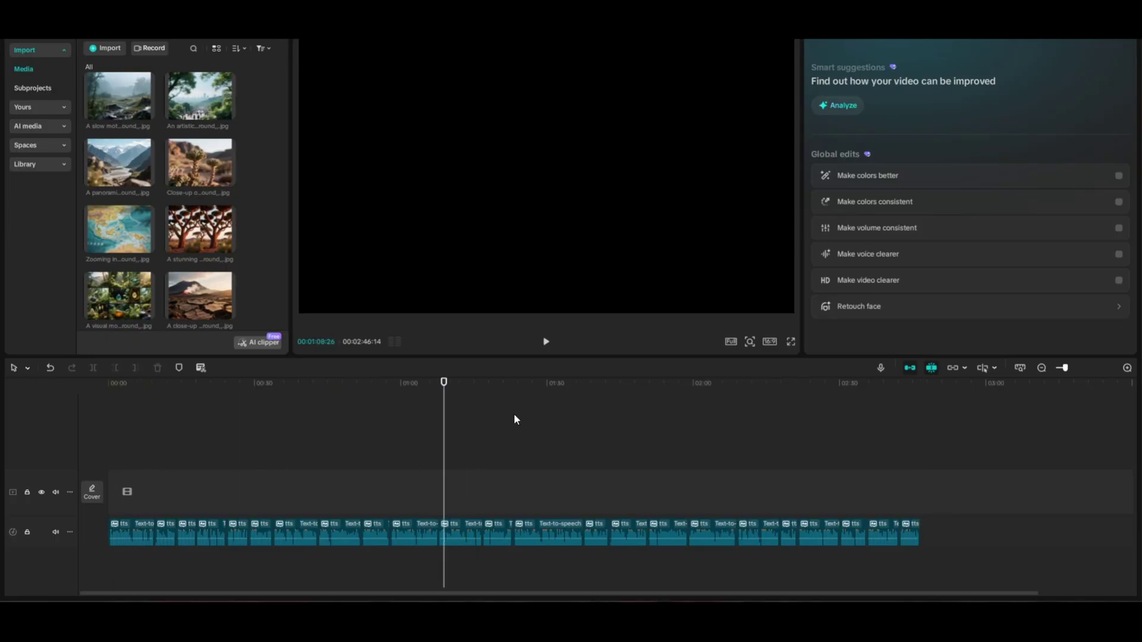
pyautogui.click(546, 341)
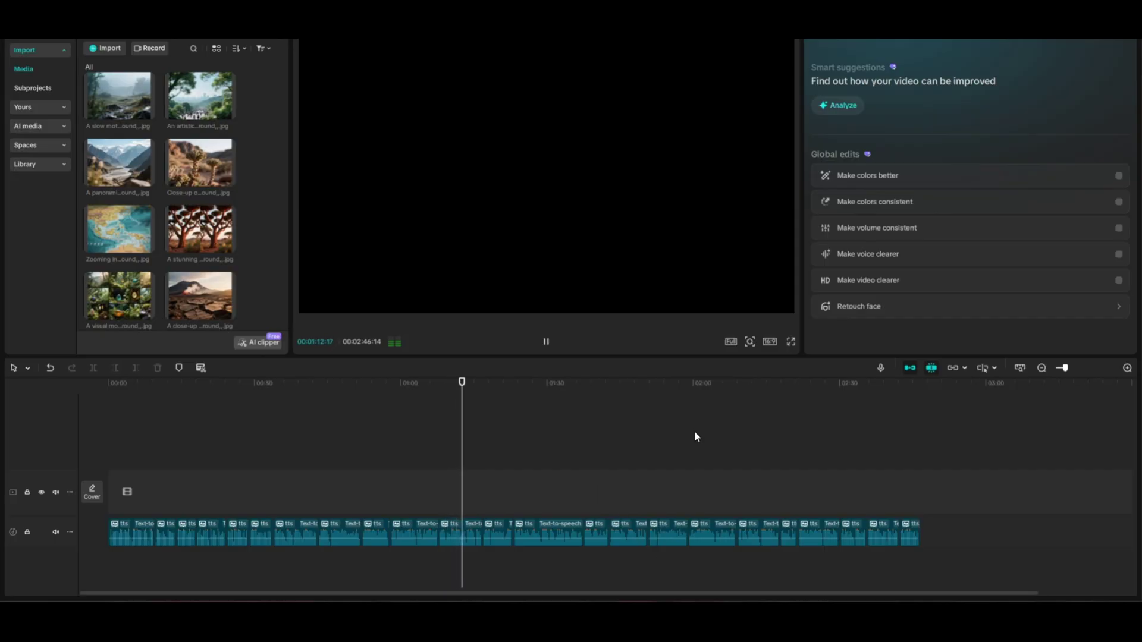
pyautogui.click(544, 341)
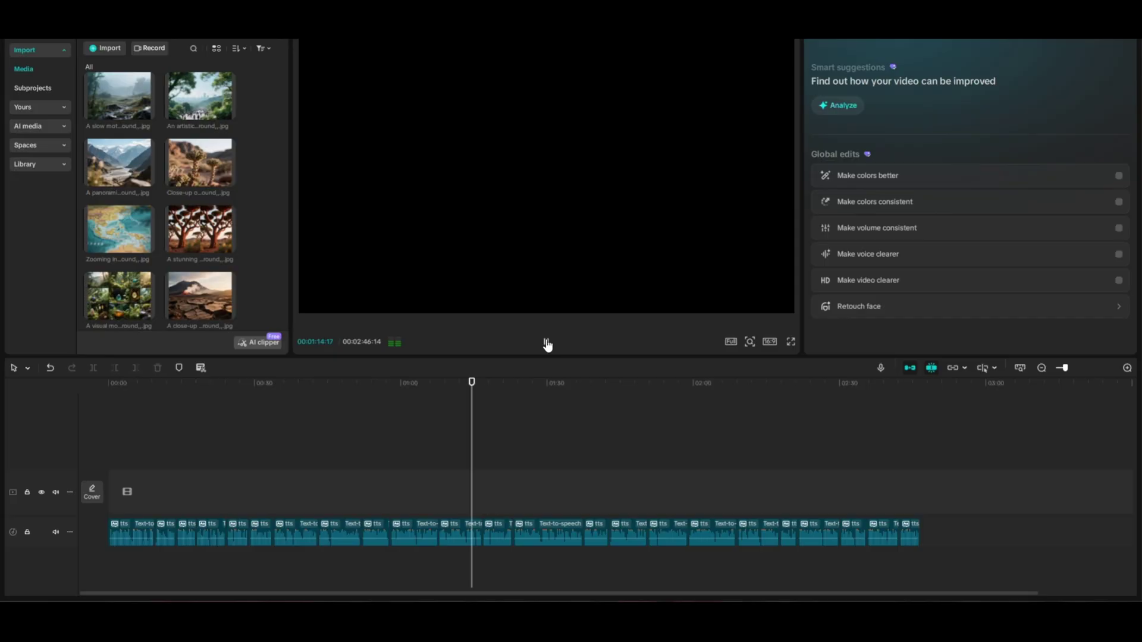
pyautogui.click(45, 367)
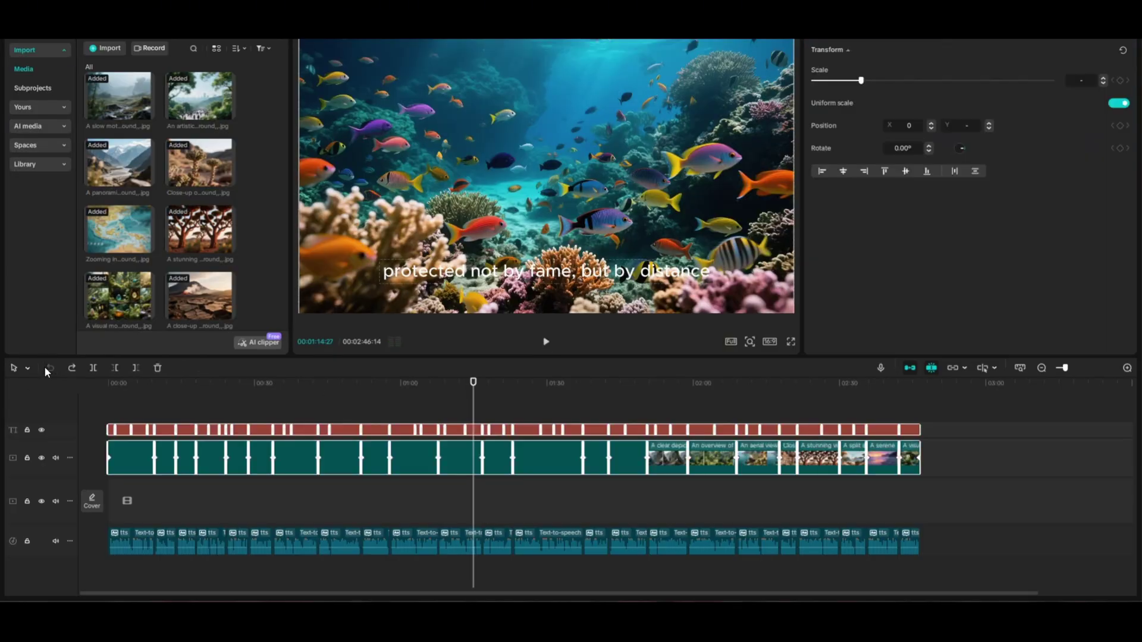
pyautogui.click(387, 397)
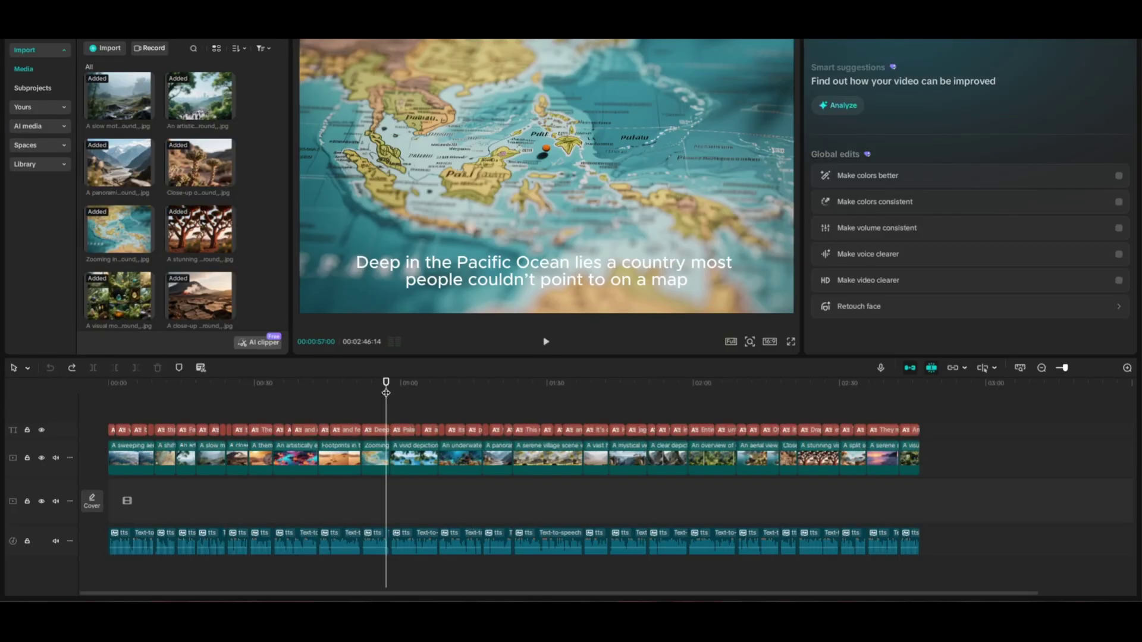
pyautogui.click(606, 405)
pyautogui.click(826, 408)
pyautogui.moveTo(904, 403); pyautogui.dragTo(32, 403)
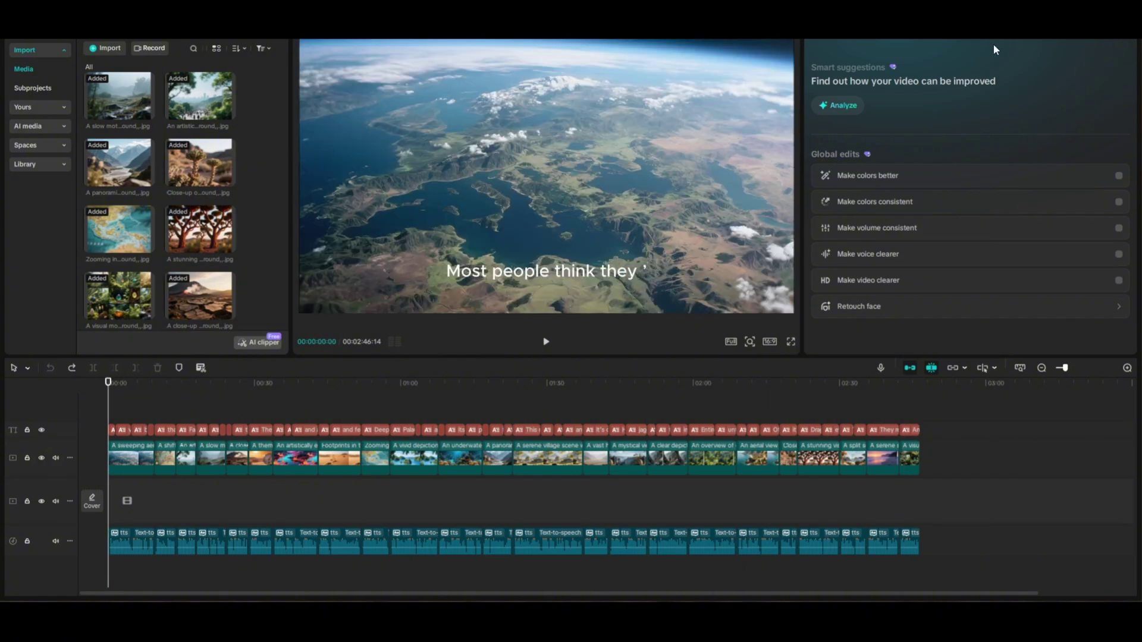
pyautogui.hotkey('ctrl', 'e')
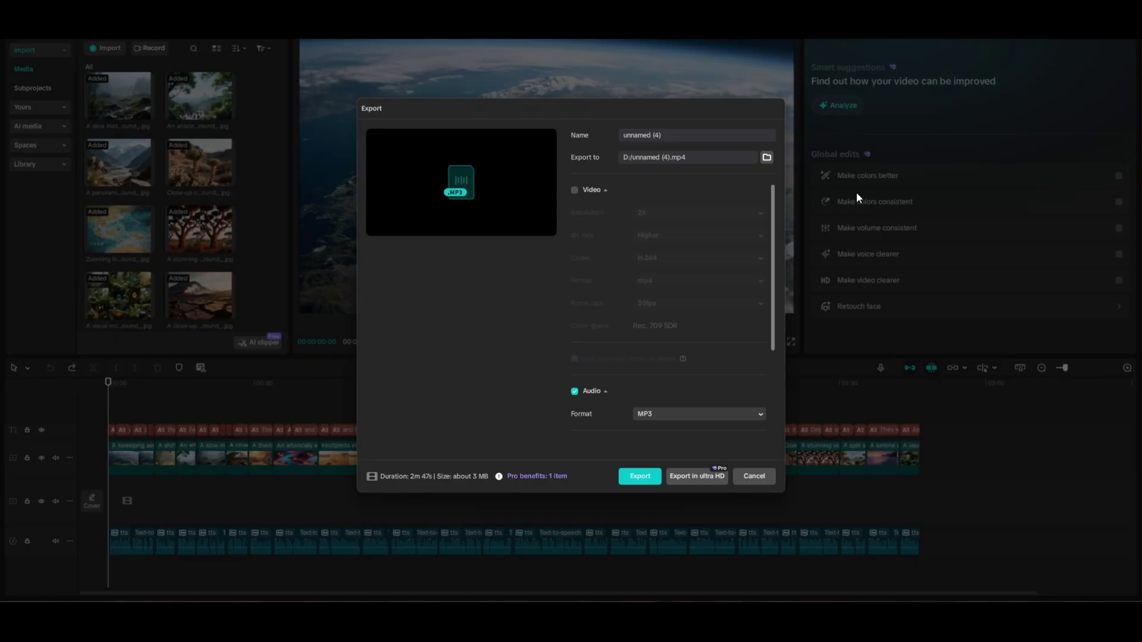
pyautogui.click(575, 191)
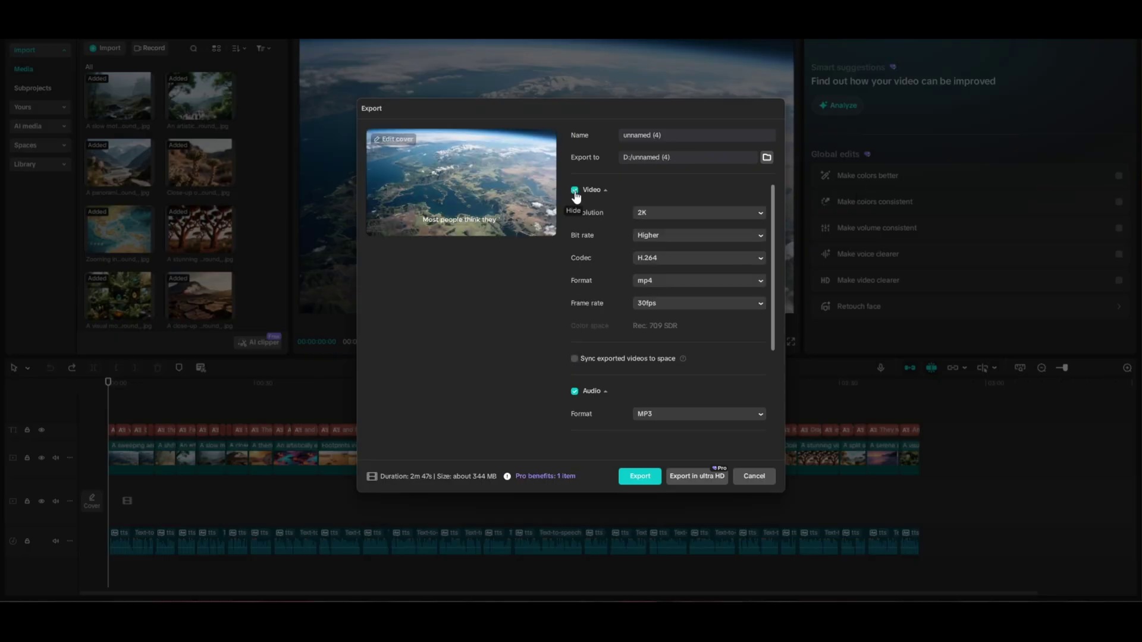
pyautogui.click(574, 191)
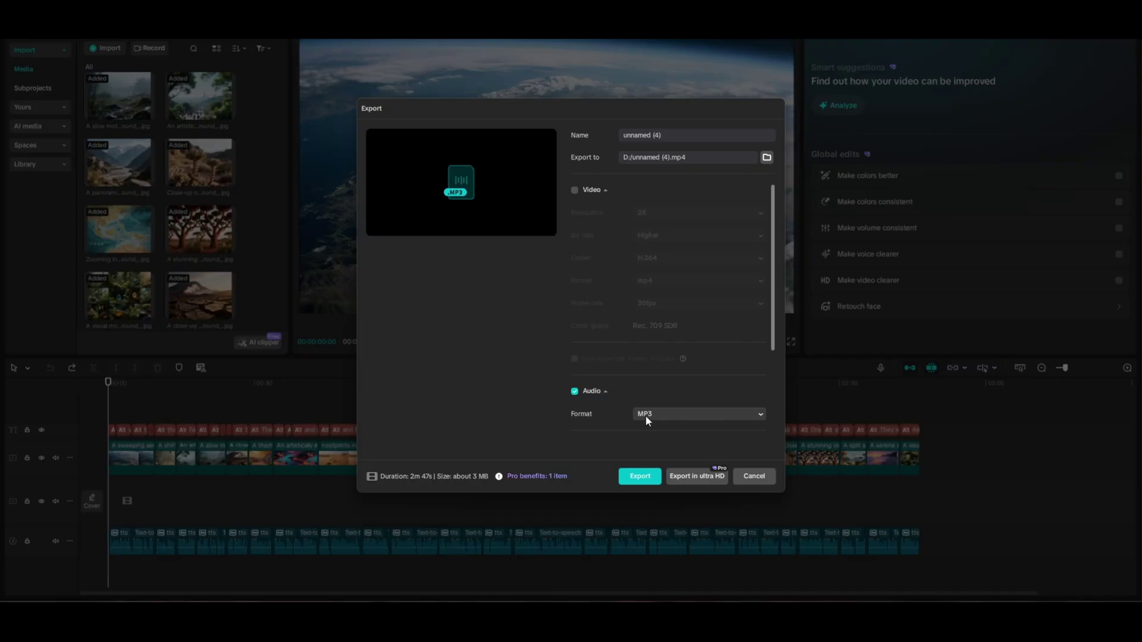
pyautogui.click(766, 482)
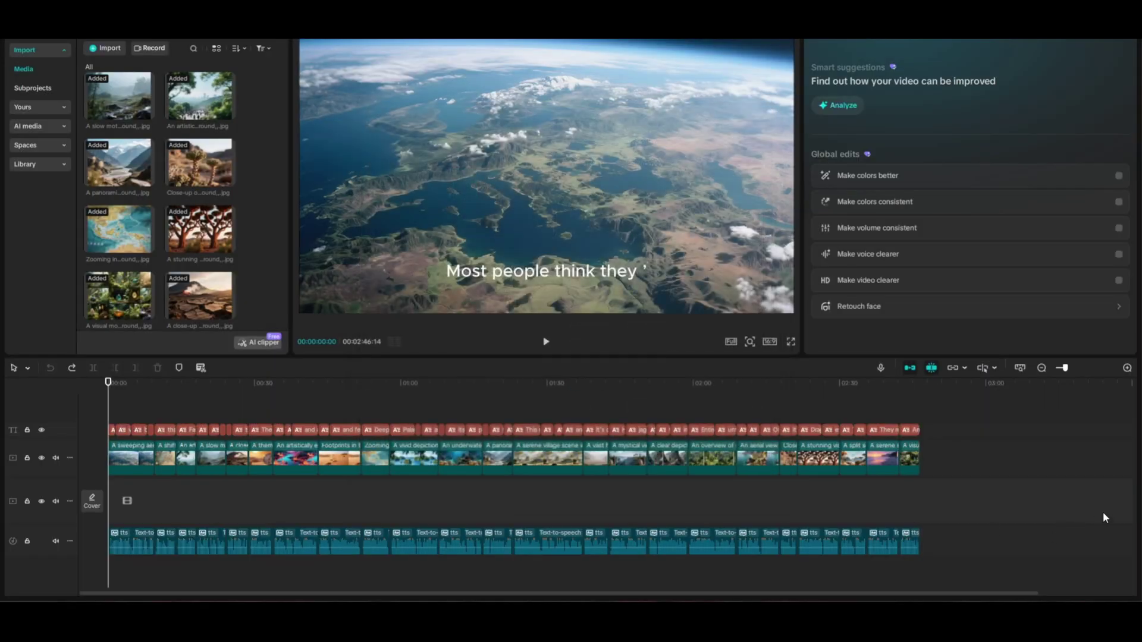